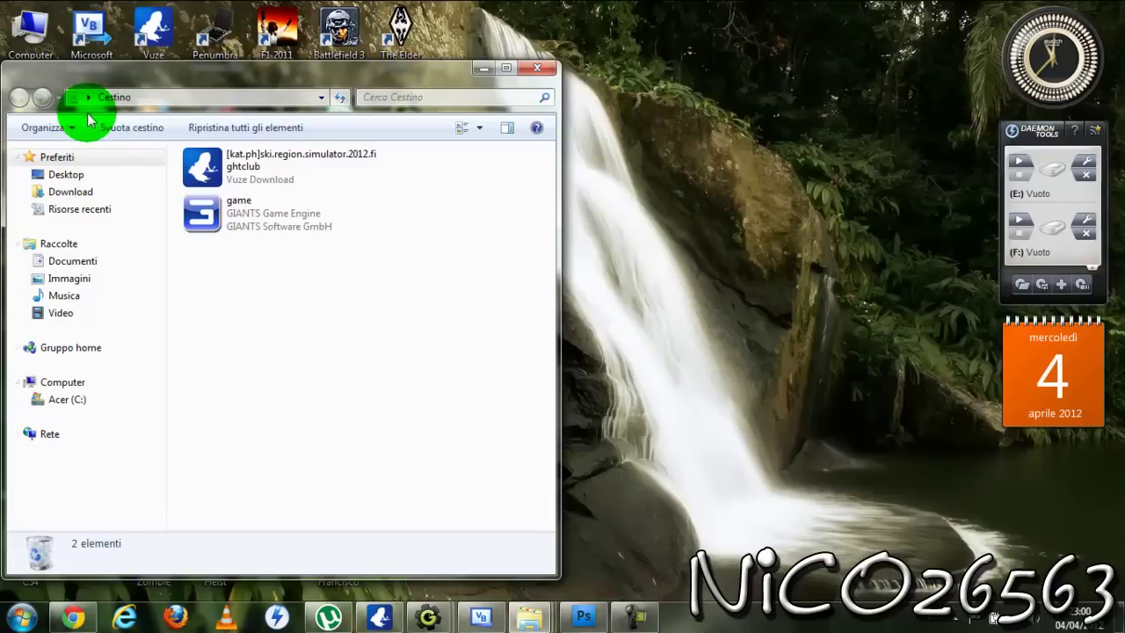
Permanently delete everything in the Recycle Bin and close its window.
left_click(96, 130)
left_click(620, 320)
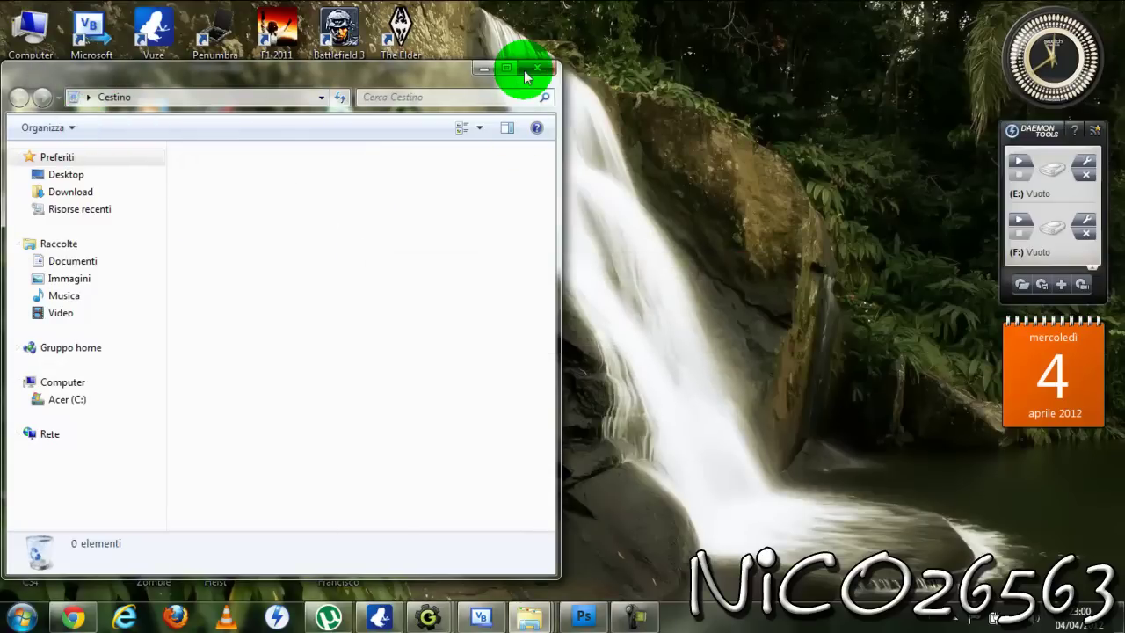
left_click(531, 72)
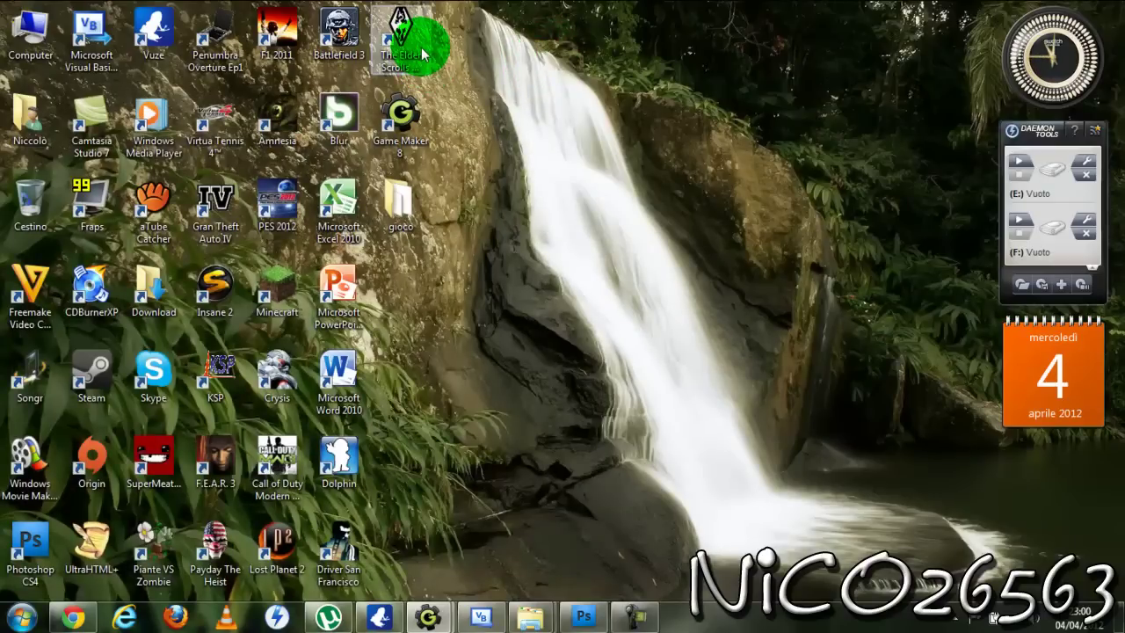
Show the Ski.Region.Simulator.2012-FiGHTCLUB torrent page in Chrome and switch to the Vuze download library.
left_click(72, 619)
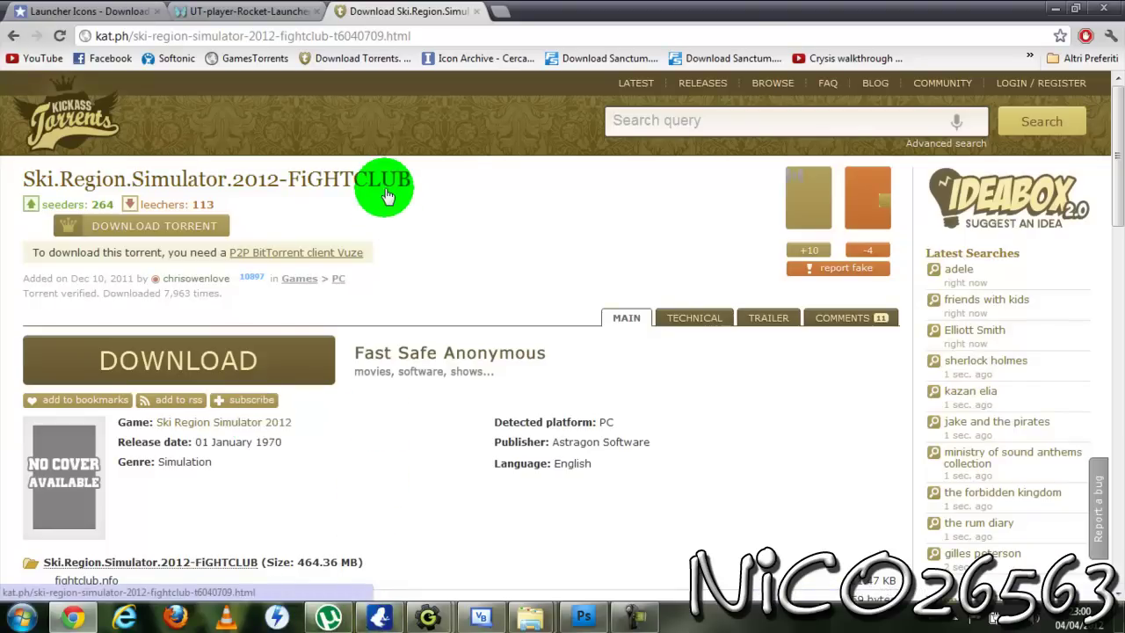
left_click(385, 601)
Open the Ski.Region.Simulator.2012-FiGHTCLUB folder inside Vuze Downloads in the Documents library.
left_click(19, 617)
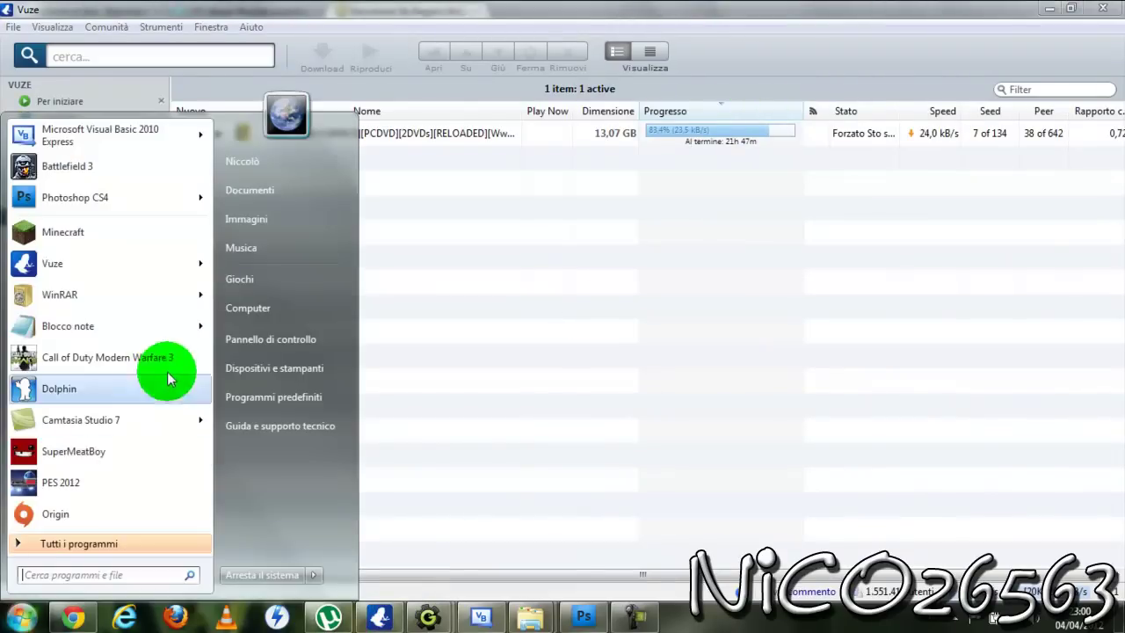
left_click(281, 188)
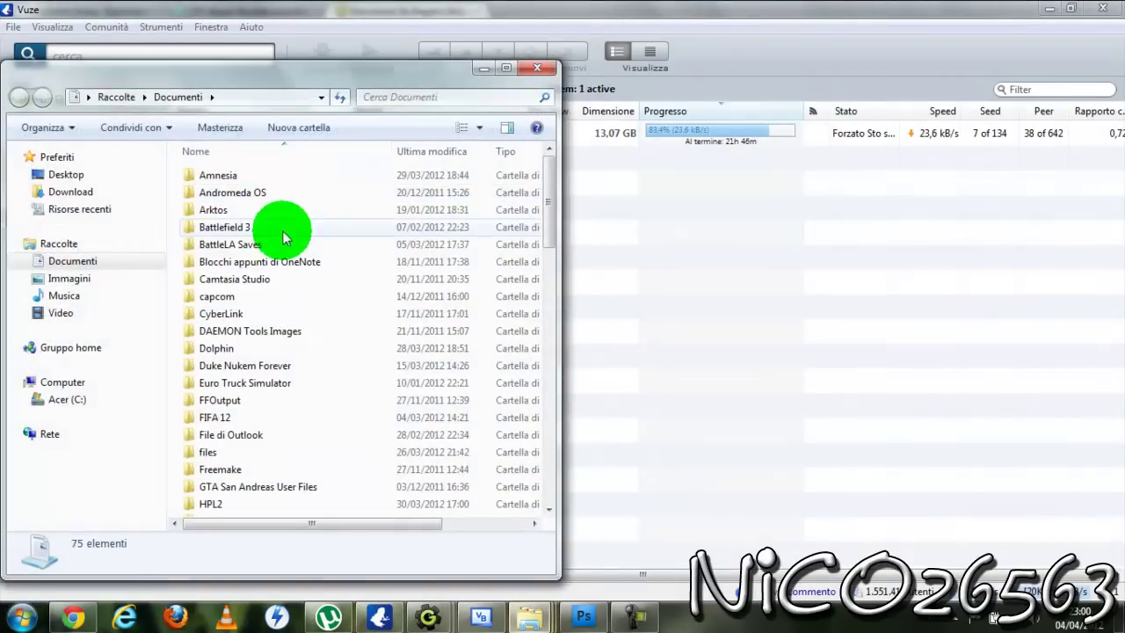
left_click(262, 296)
scroll(263, 351, "down", 9)
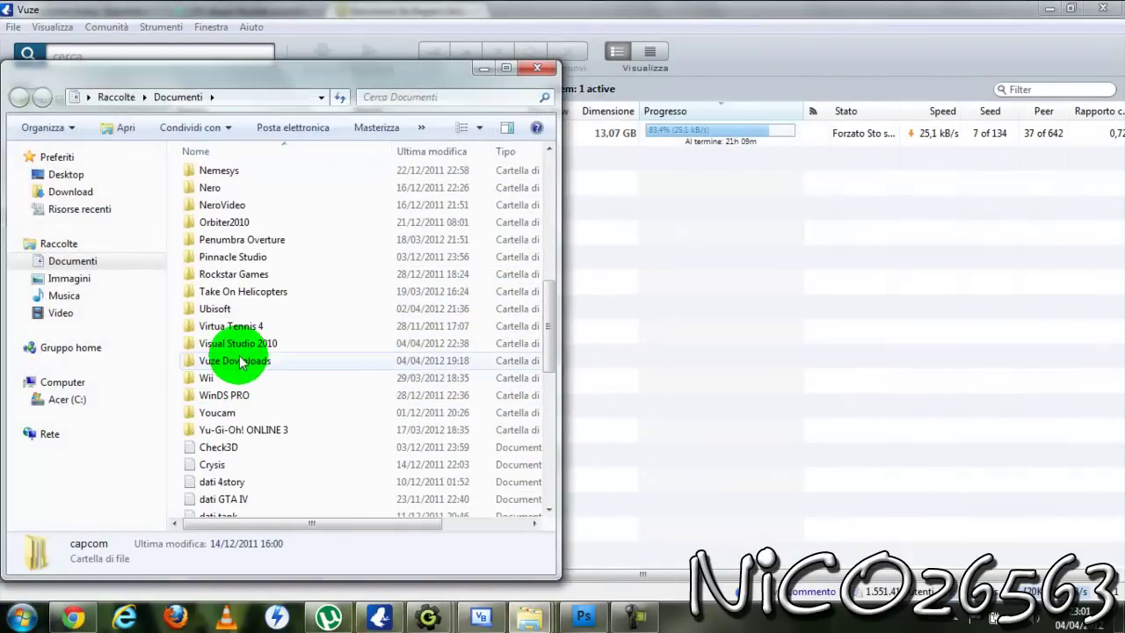
double_click(238, 361)
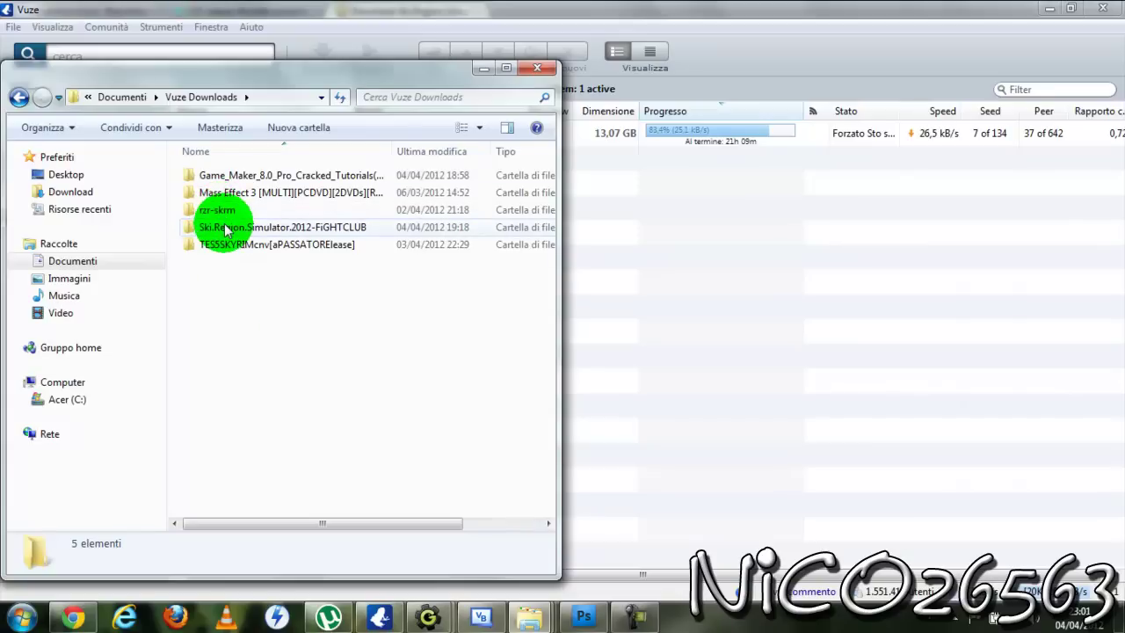
double_click(225, 228)
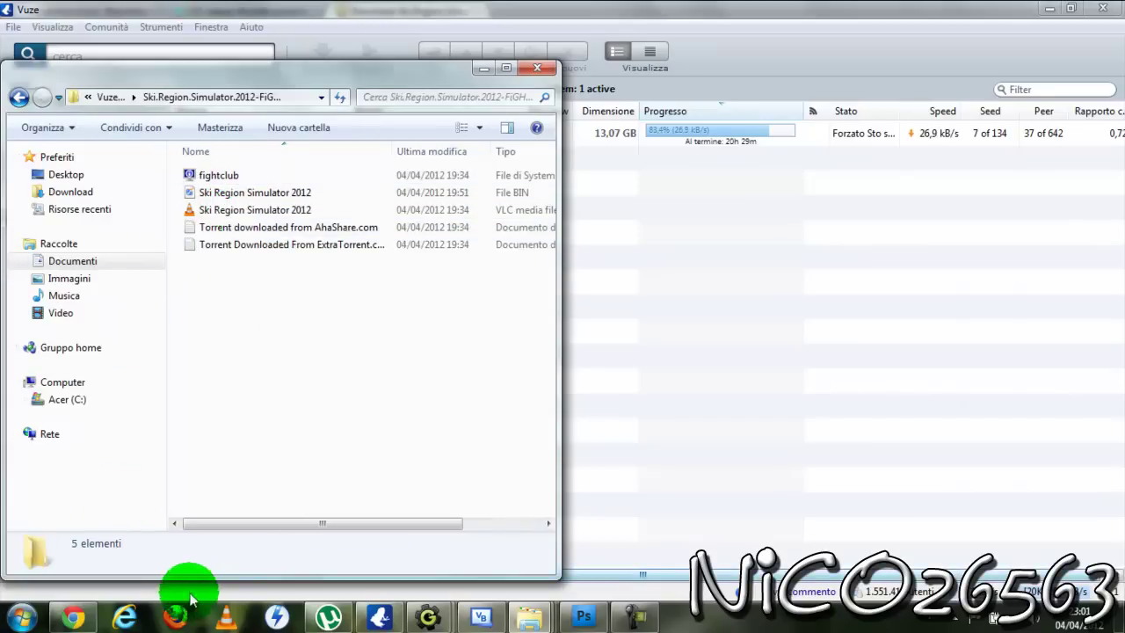
Bring up DAEMON Tools Lite beside the folder and check the file types of the two Ski Region Simulator 2012 files.
left_click(425, 576)
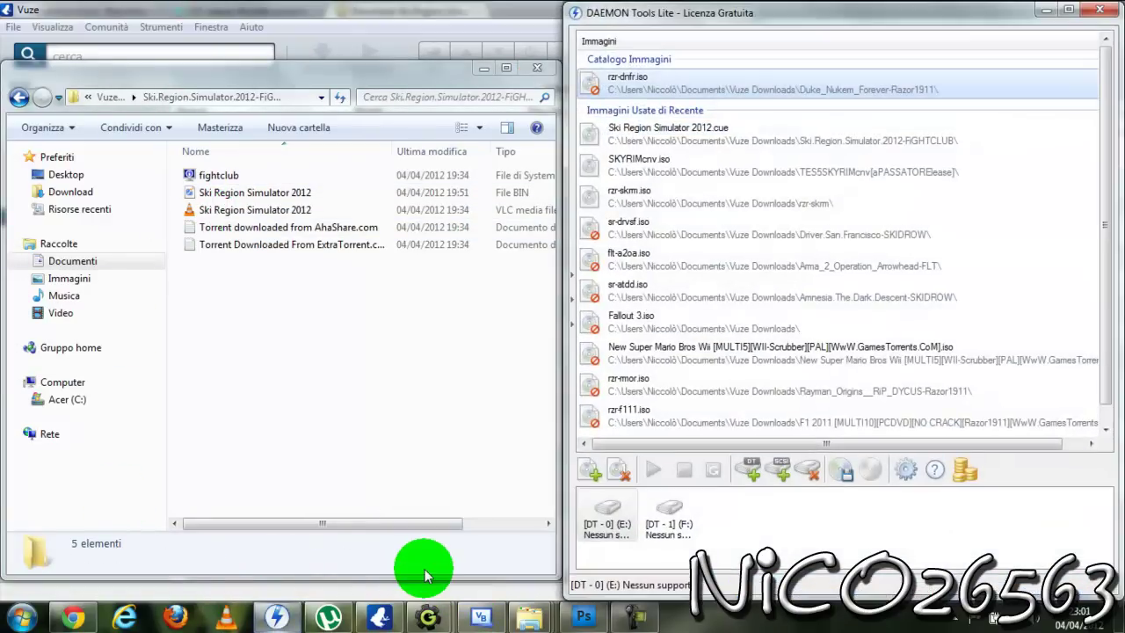
left_click_drag(243, 520, 131, 454)
left_click(223, 195)
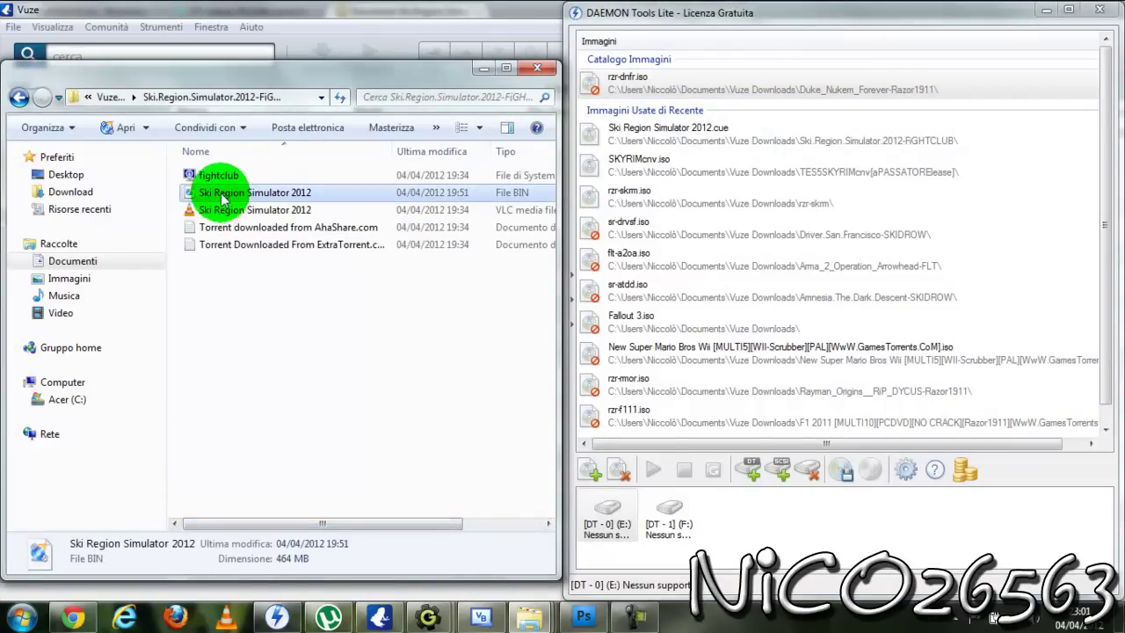
left_click_drag(178, 194, 194, 203)
left_click(173, 197)
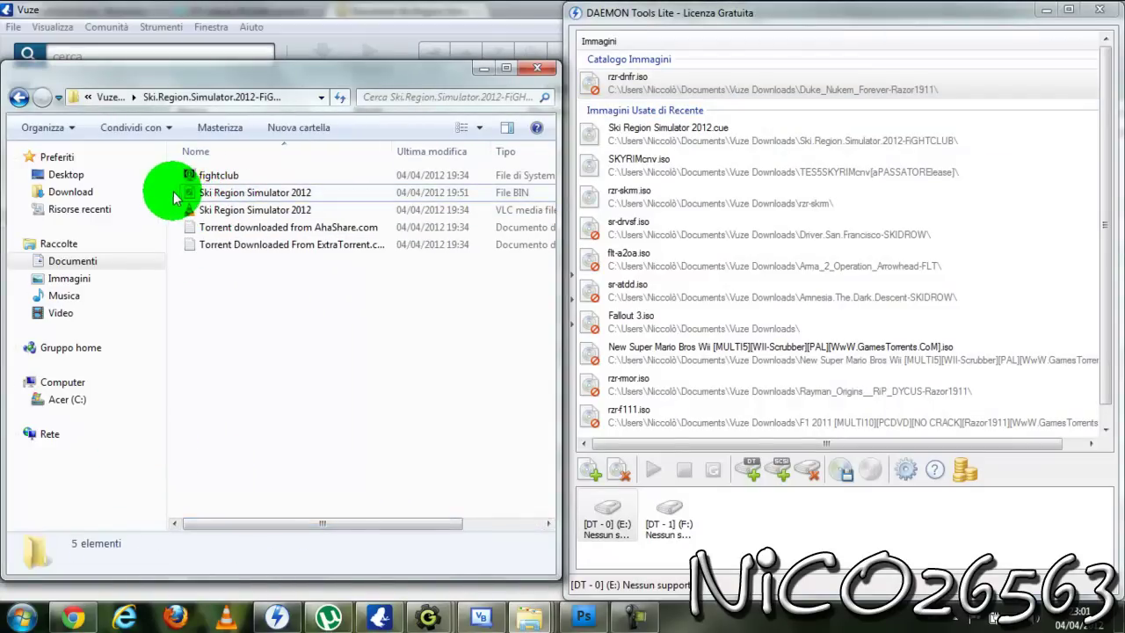
left_click(188, 209)
left_click_drag(233, 525, 163, 469)
left_click(250, 523)
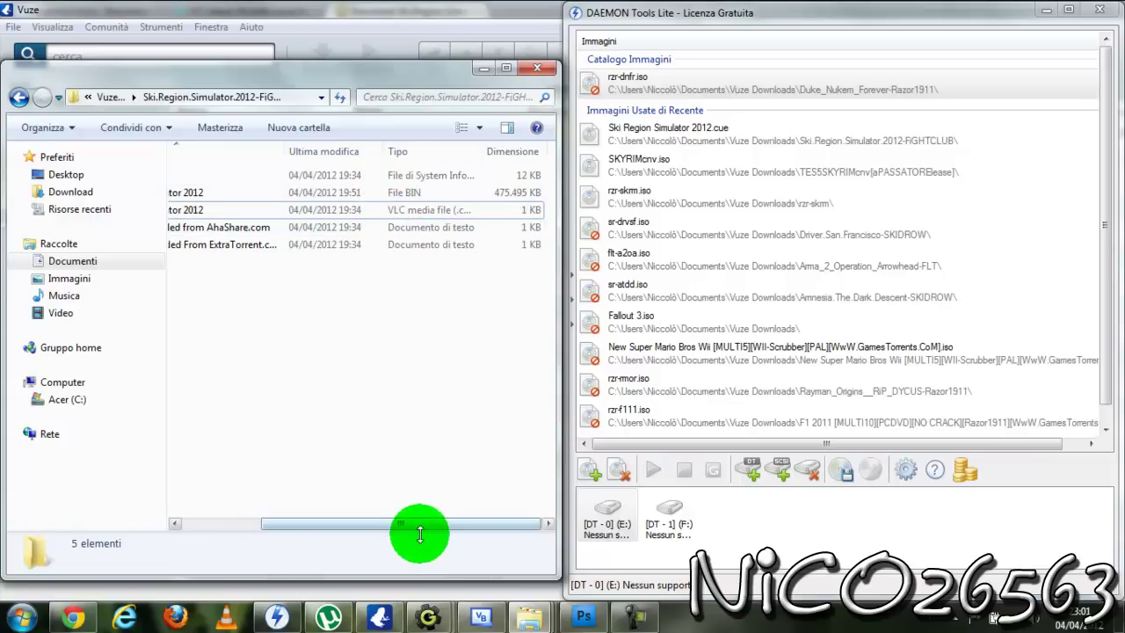
left_click_drag(416, 529, 292, 521)
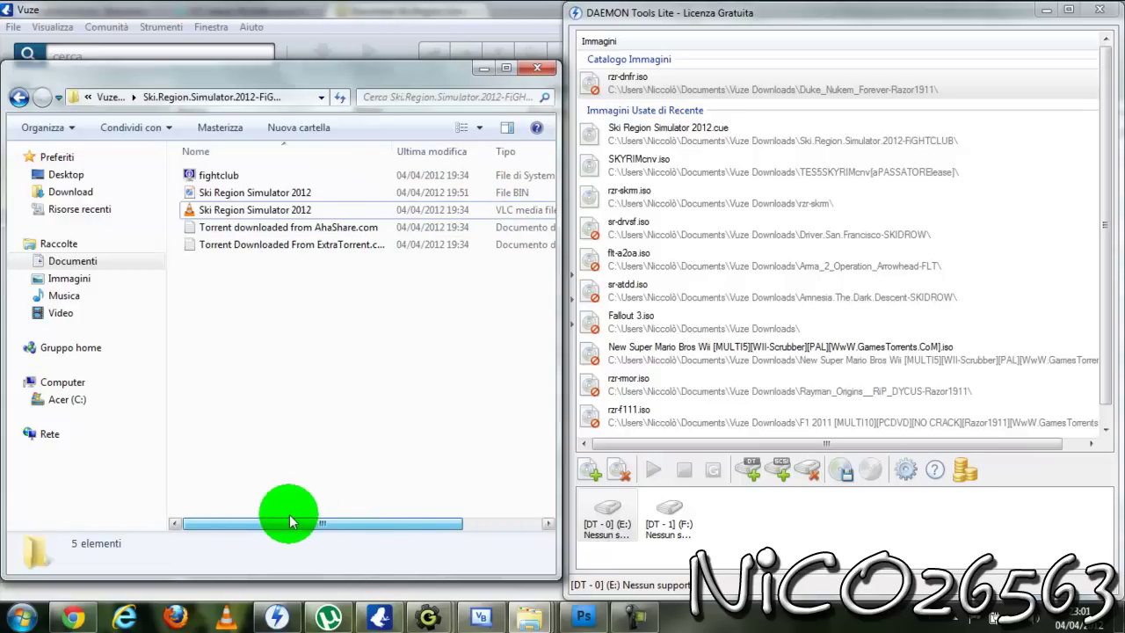
Mount the Ski Region Simulator 2012 .cue image on virtual drive DT-0 (E:) and open the disc to view its files.
left_click(209, 209)
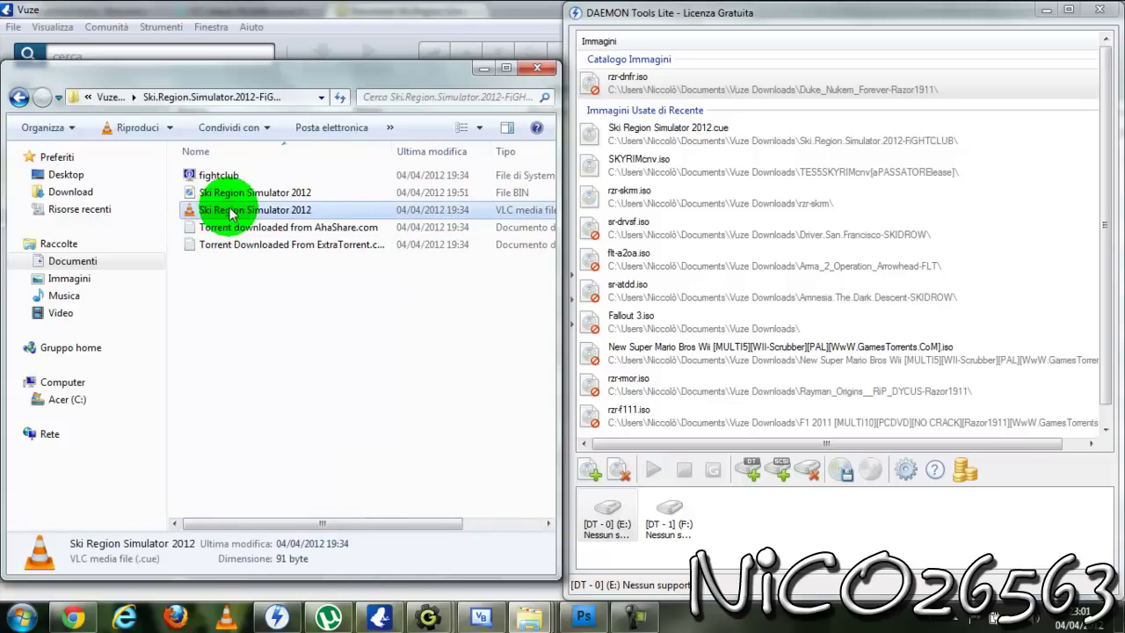
left_click_drag(172, 208, 598, 522)
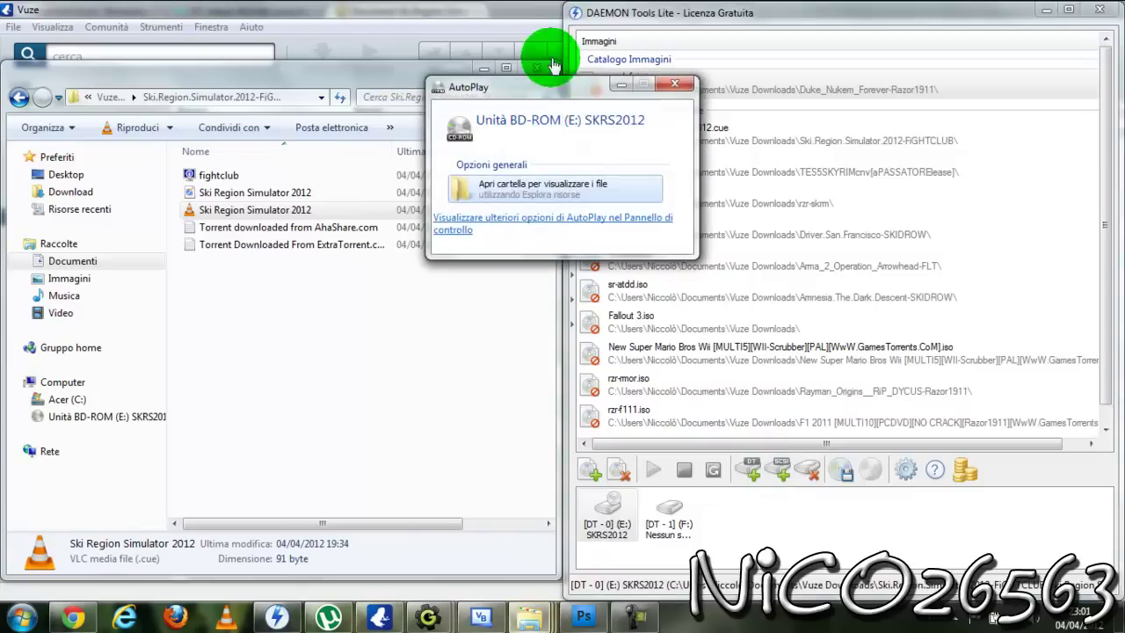
left_click(483, 193)
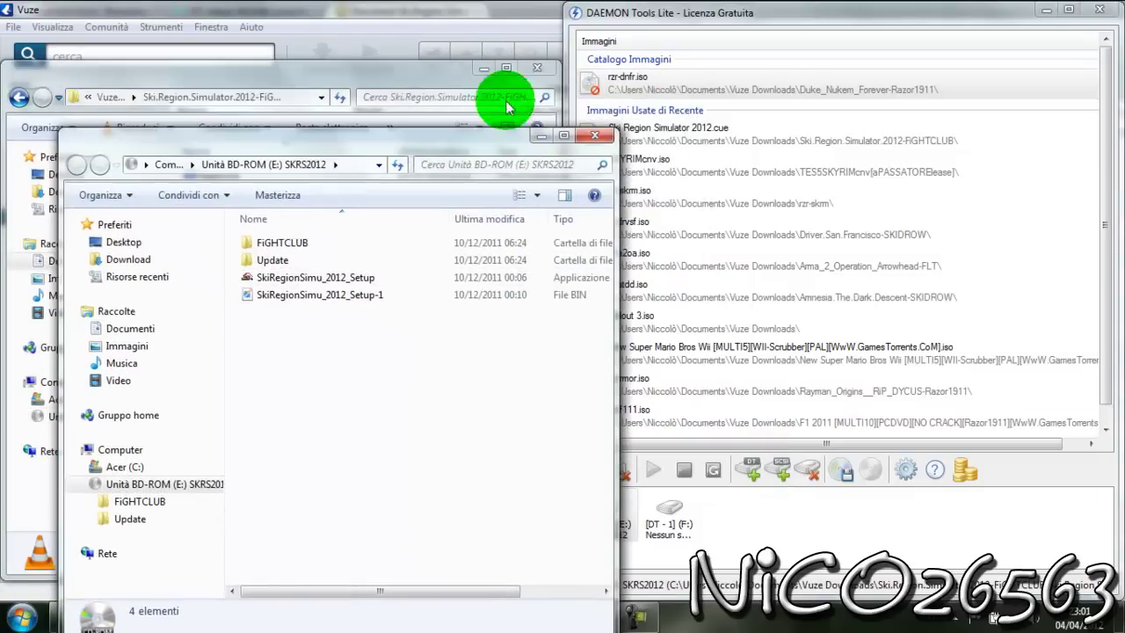
Minimize the DAEMON Tools, Vuze and other background windows and maximize the SKRS2012 disc folder.
left_click(1046, 11)
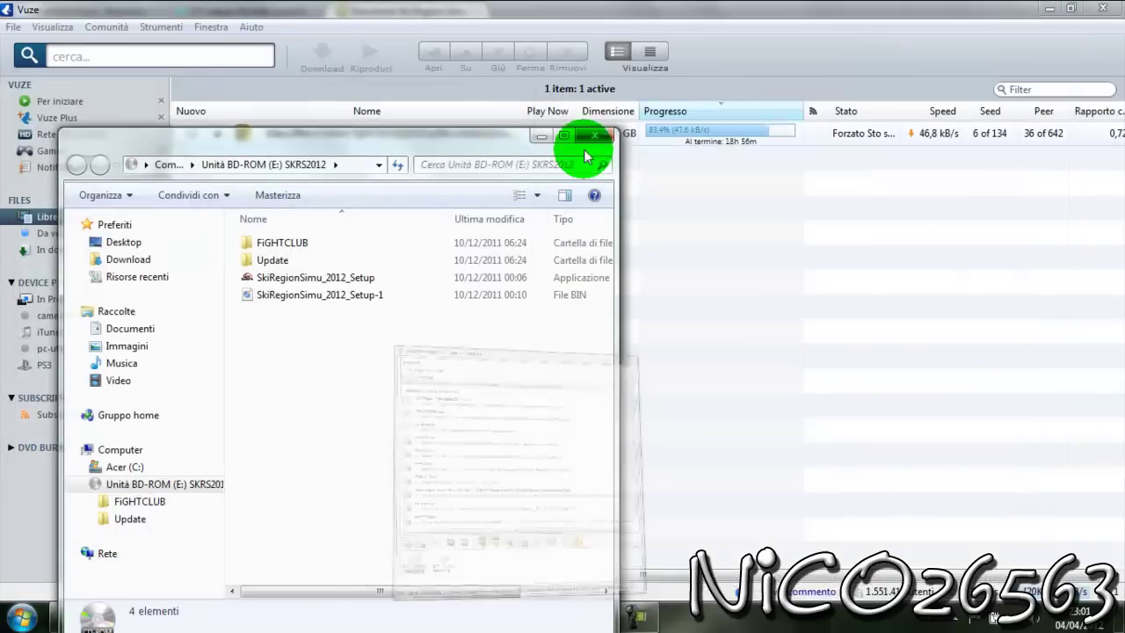
left_click(1063, 9)
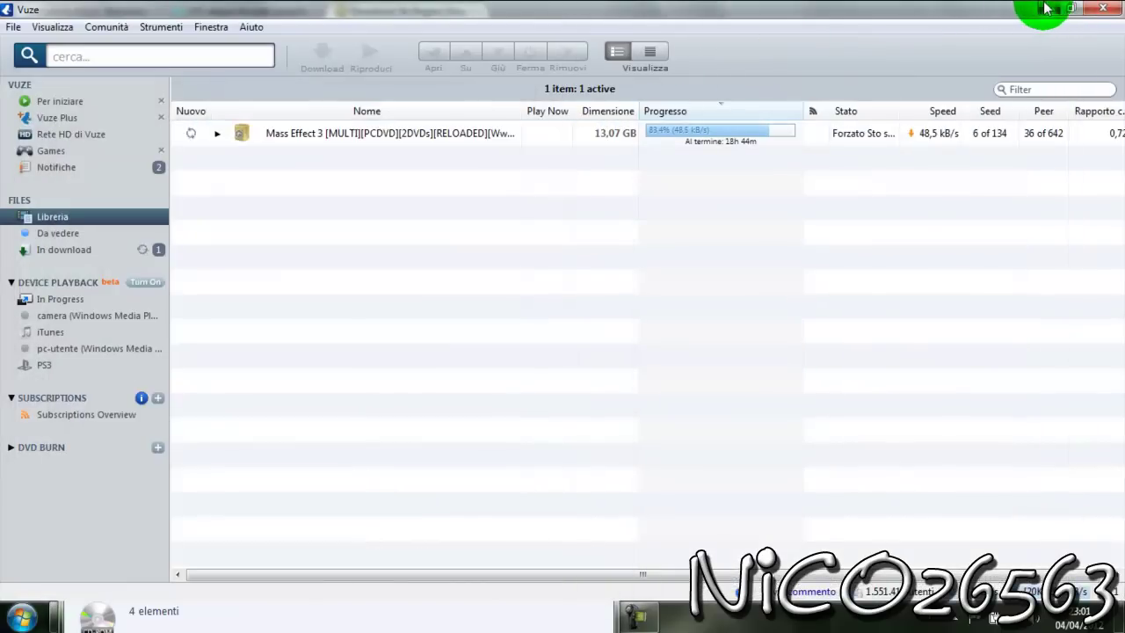
left_click(1045, 9)
left_click(1028, 9)
left_click(315, 136)
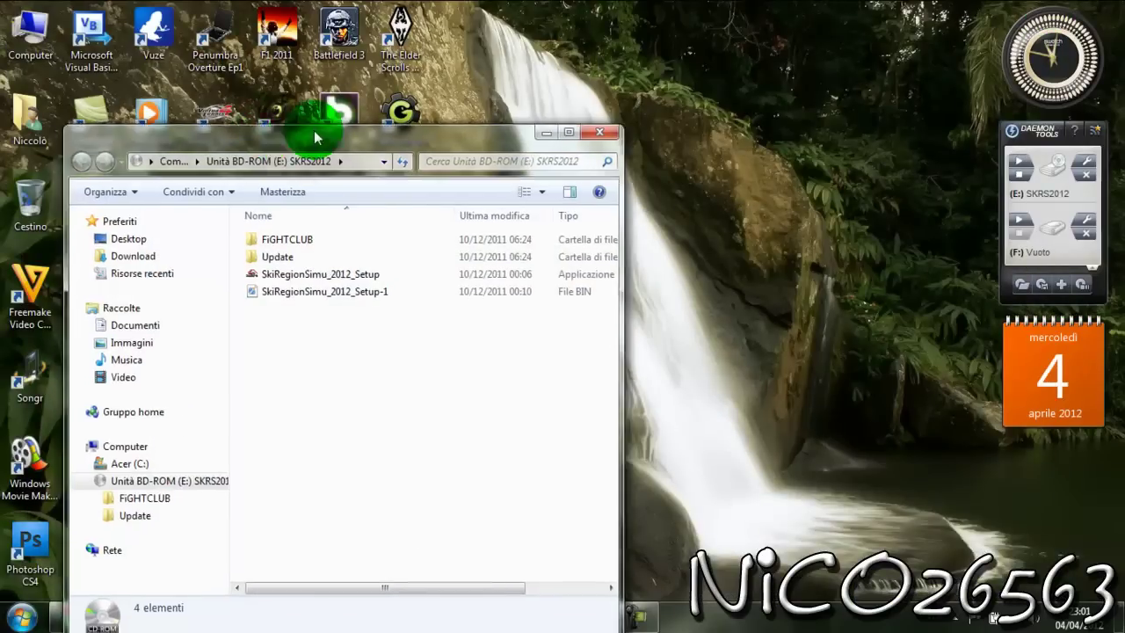
left_click_drag(316, 136, 482, 17)
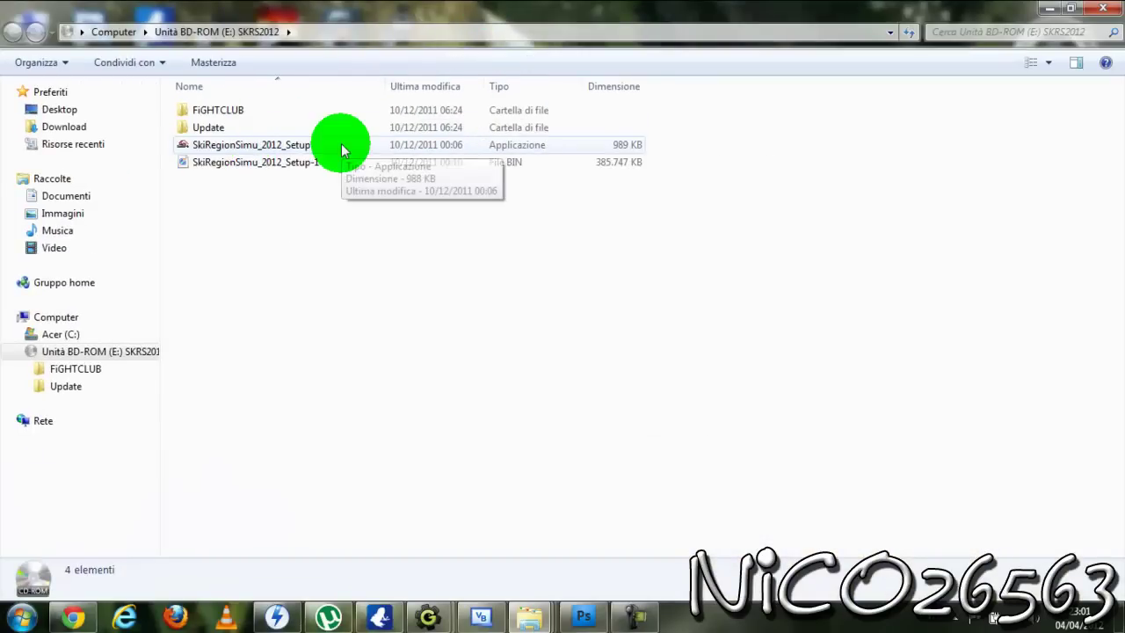
Run SkiRegionSimu_2012_Setup from the disc with English as the setup language and start extracting the files.
left_click(257, 150)
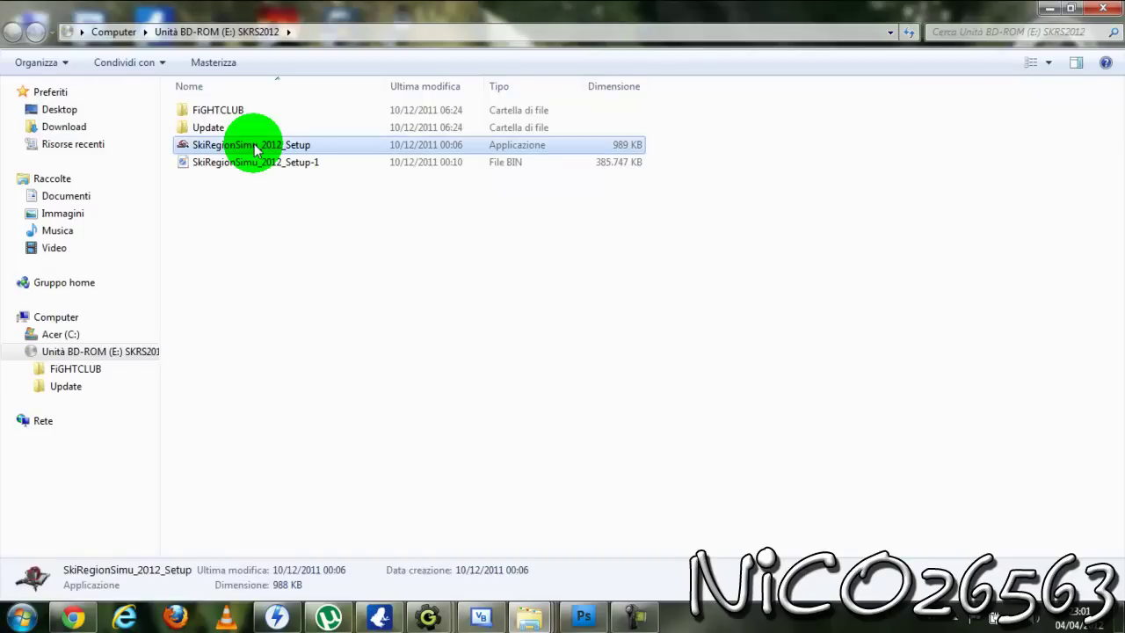
double_click(293, 145)
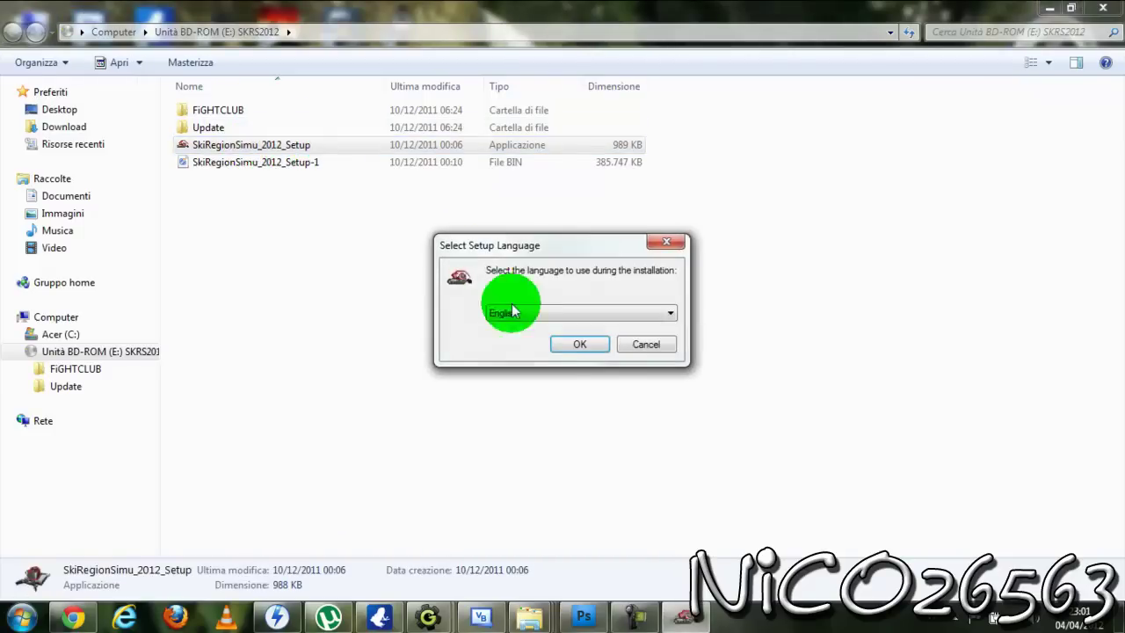
left_click(585, 318)
left_click(583, 337)
left_click(583, 344)
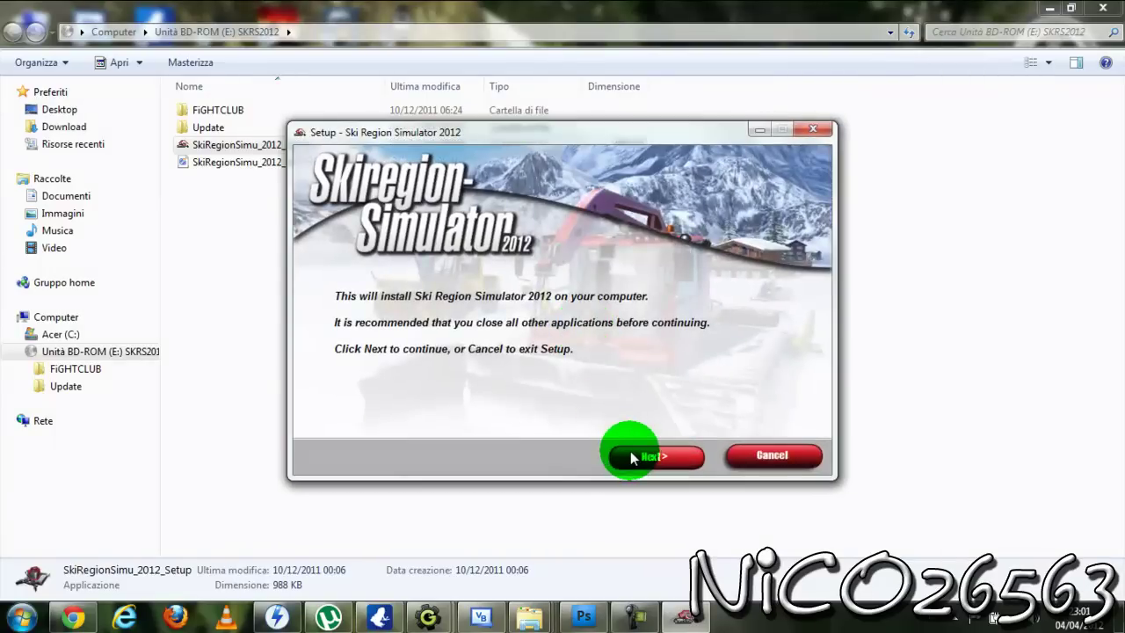
left_click(650, 456)
left_click(631, 462)
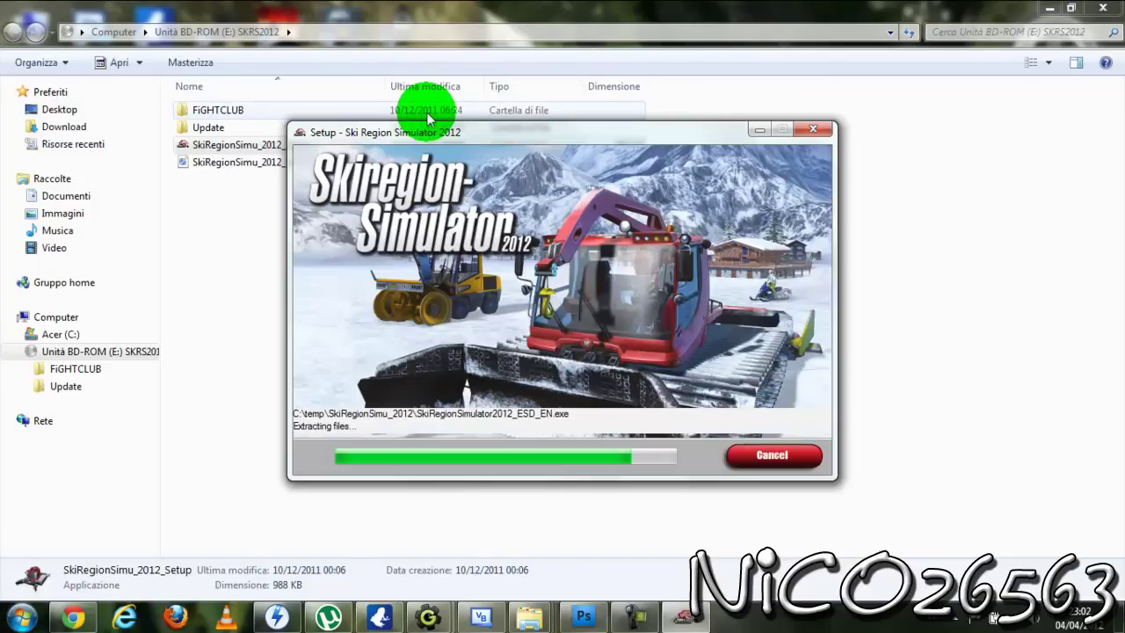
Restore the SKRS2012 disc folder window to normal size and close it while setup keeps extracting.
double_click(527, 12)
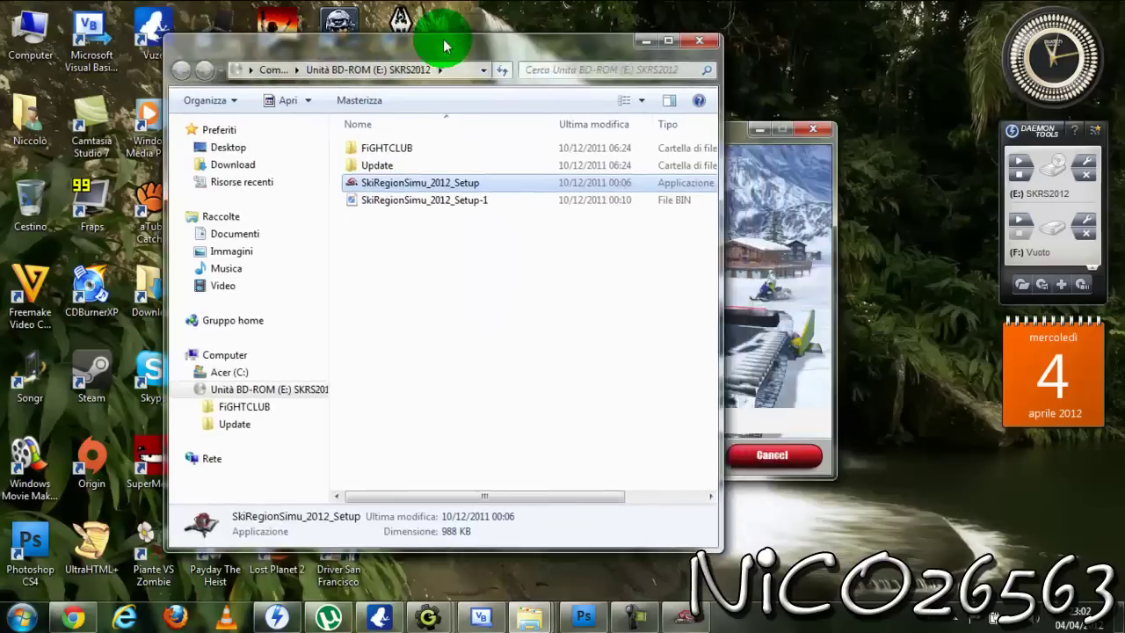
left_click(706, 38)
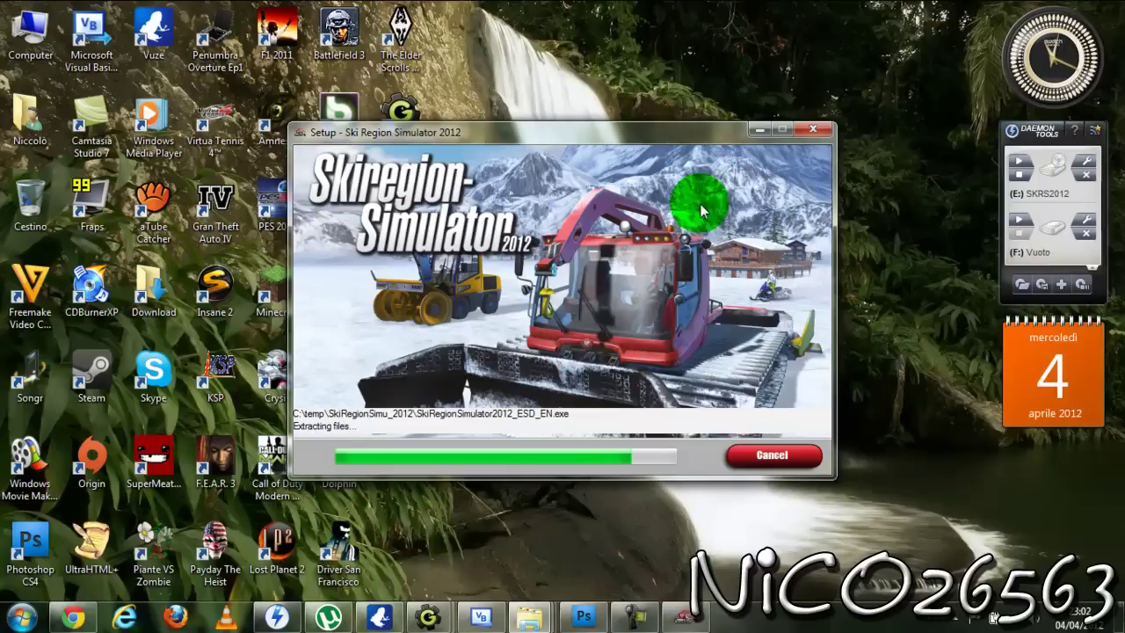
left_click(639, 617)
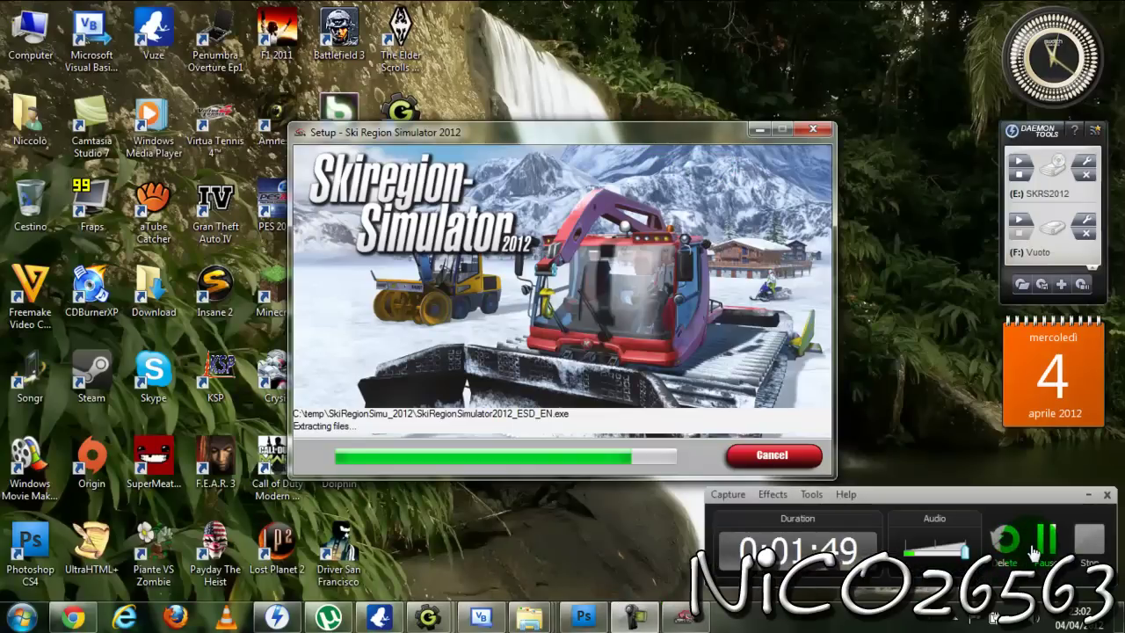
left_click(1037, 543)
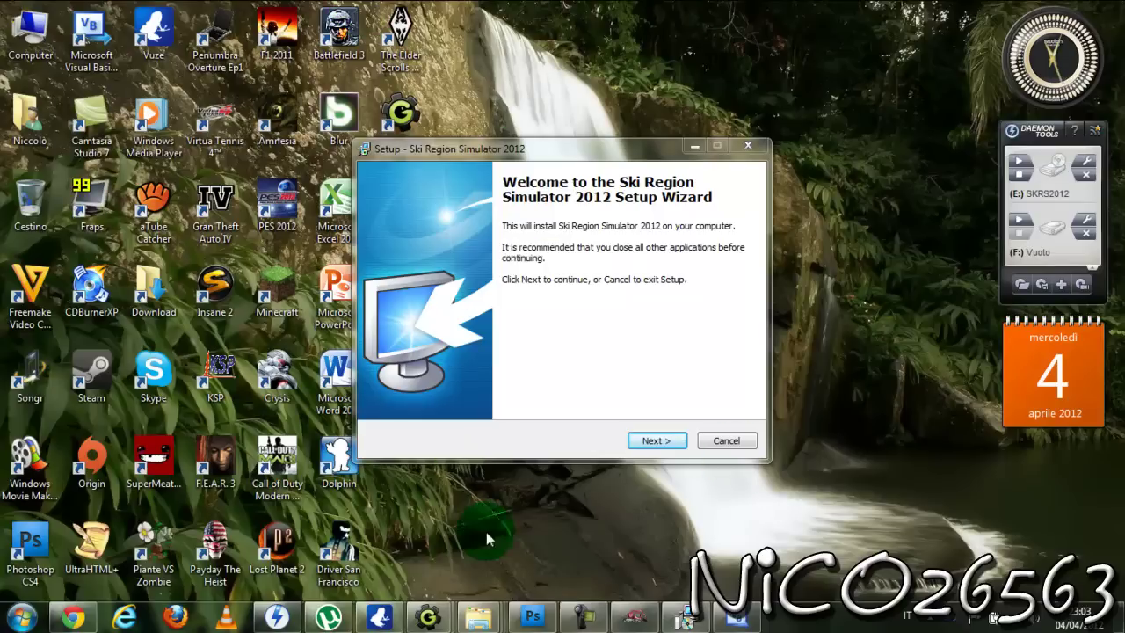
Proceed past the Ski Region Simulator 2012 setup welcome page and accept the license agreement.
left_click(652, 441)
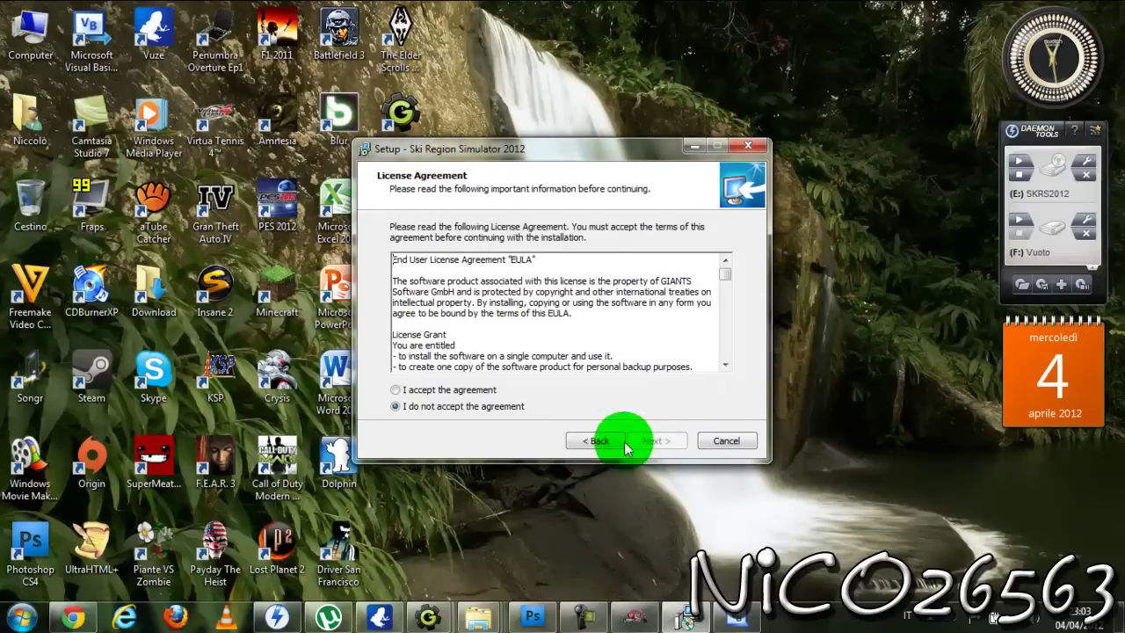
left_click(400, 391)
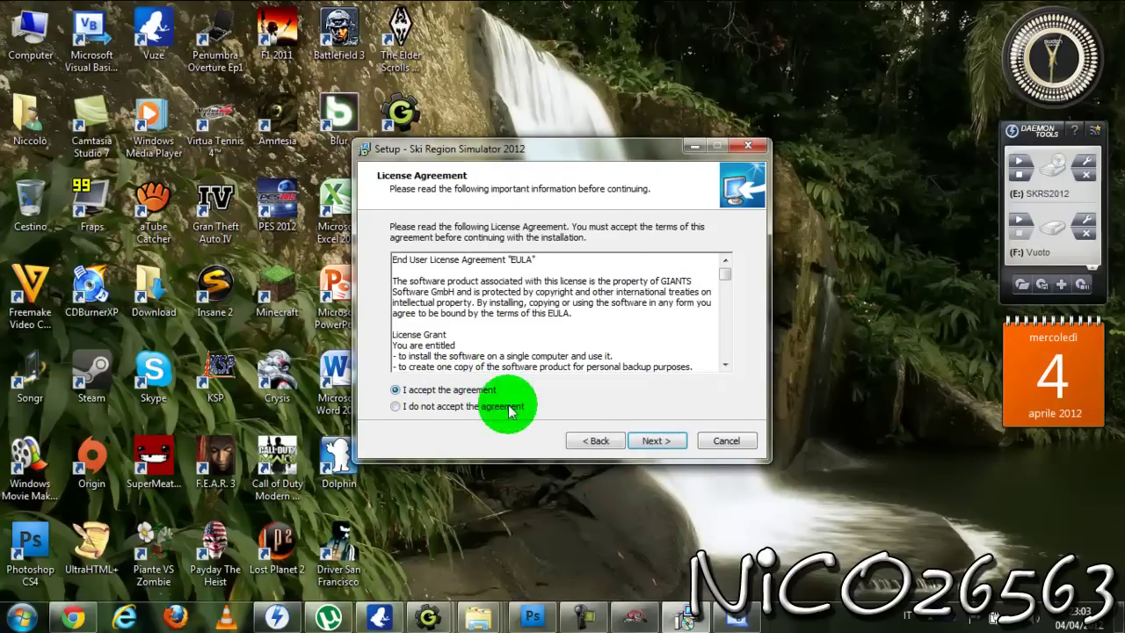
left_click(658, 441)
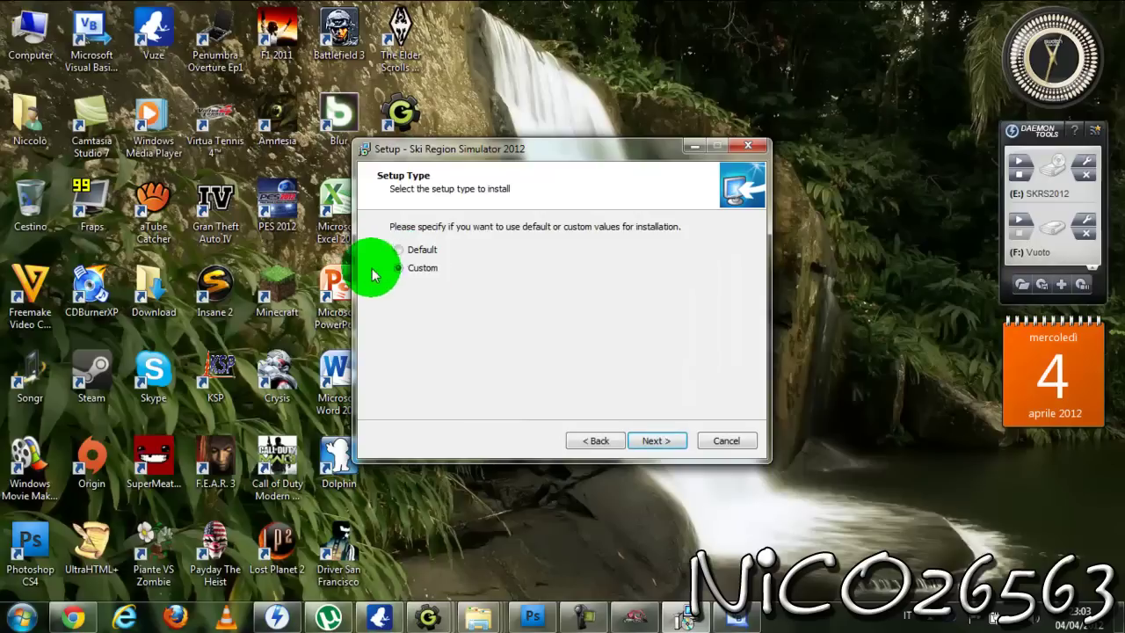
Choose the Custom setup type and install into the existing folder C:\Program Files (x86)\Ski Region Simulator 2012.
left_click(398, 268)
left_click(652, 441)
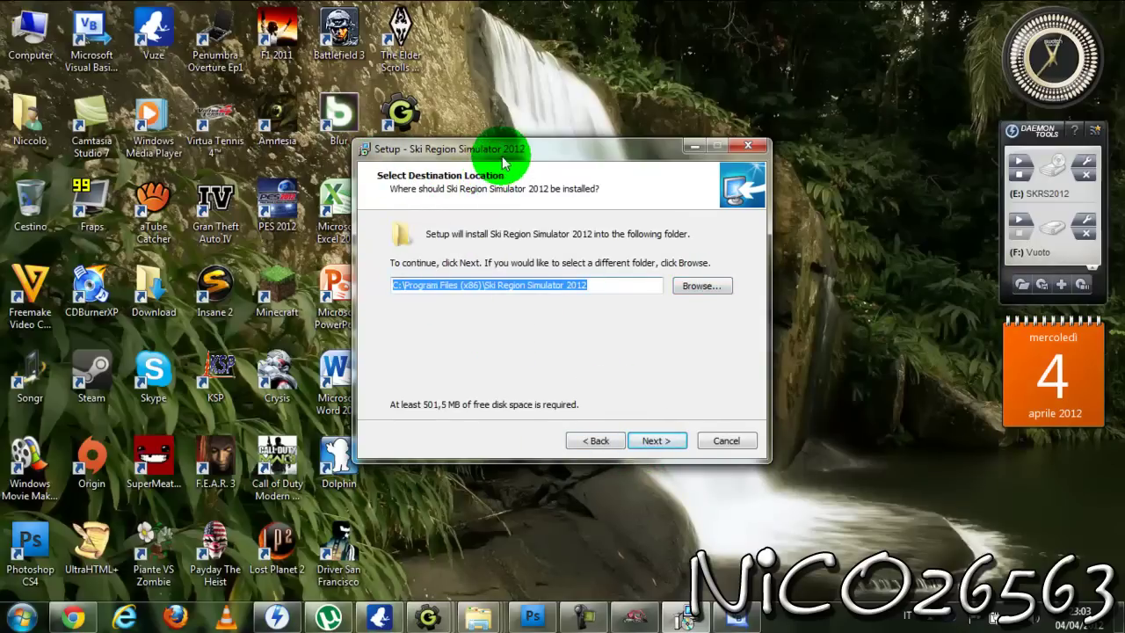
left_click_drag(522, 155, 535, 150)
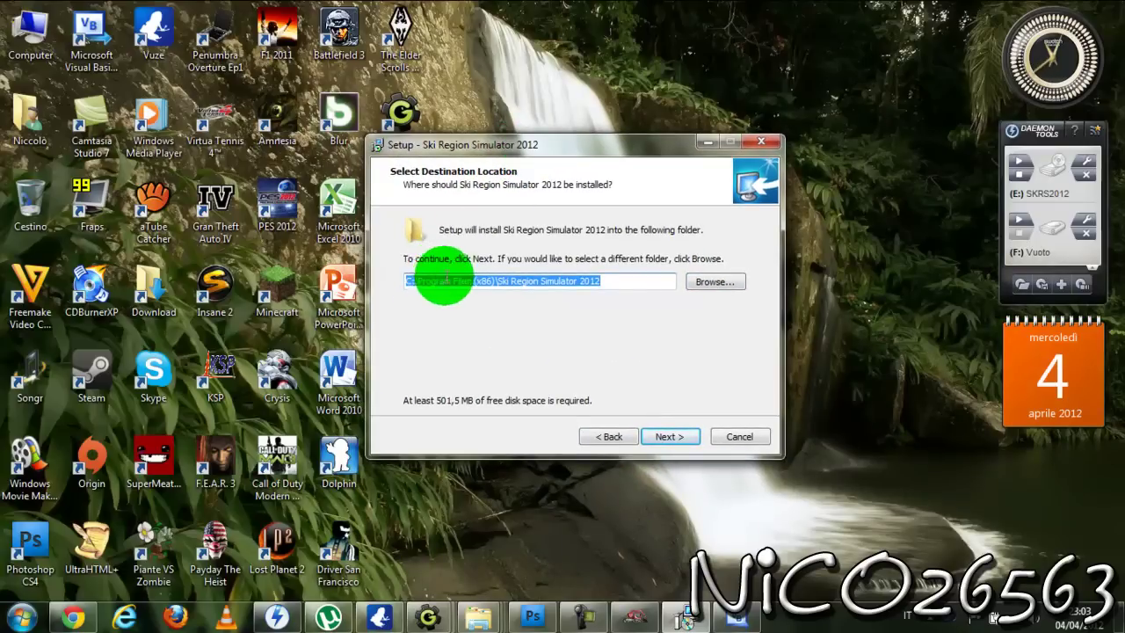
left_click(664, 437)
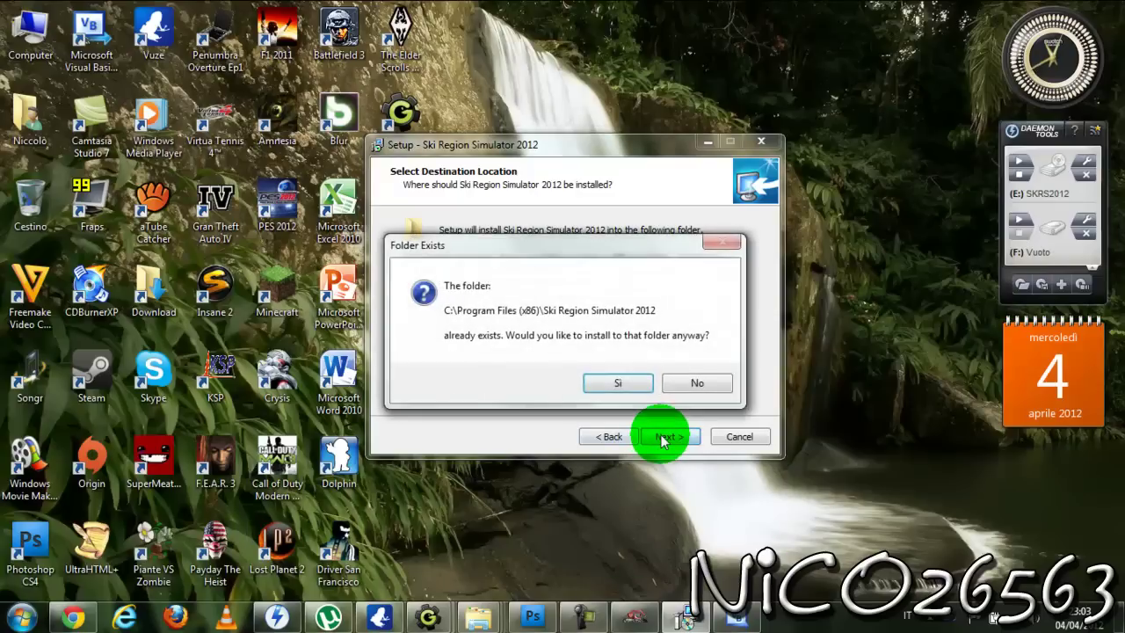
left_click(602, 384)
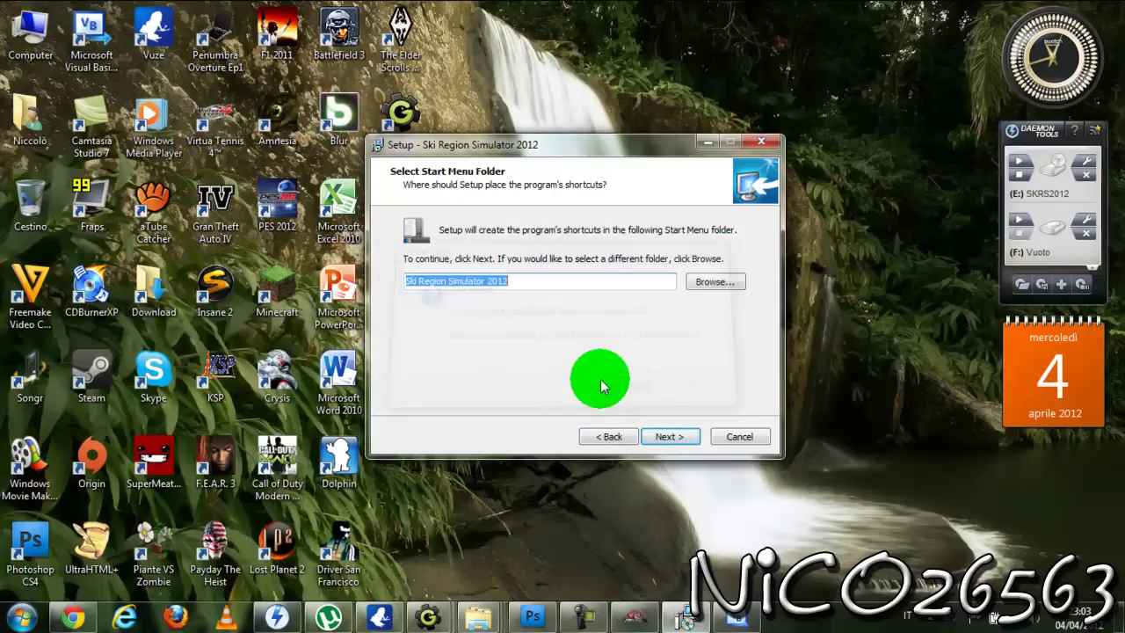
Keep Ski Region Simulator 2012 as the Start Menu folder and start the installation.
left_click(667, 436)
left_click(673, 437)
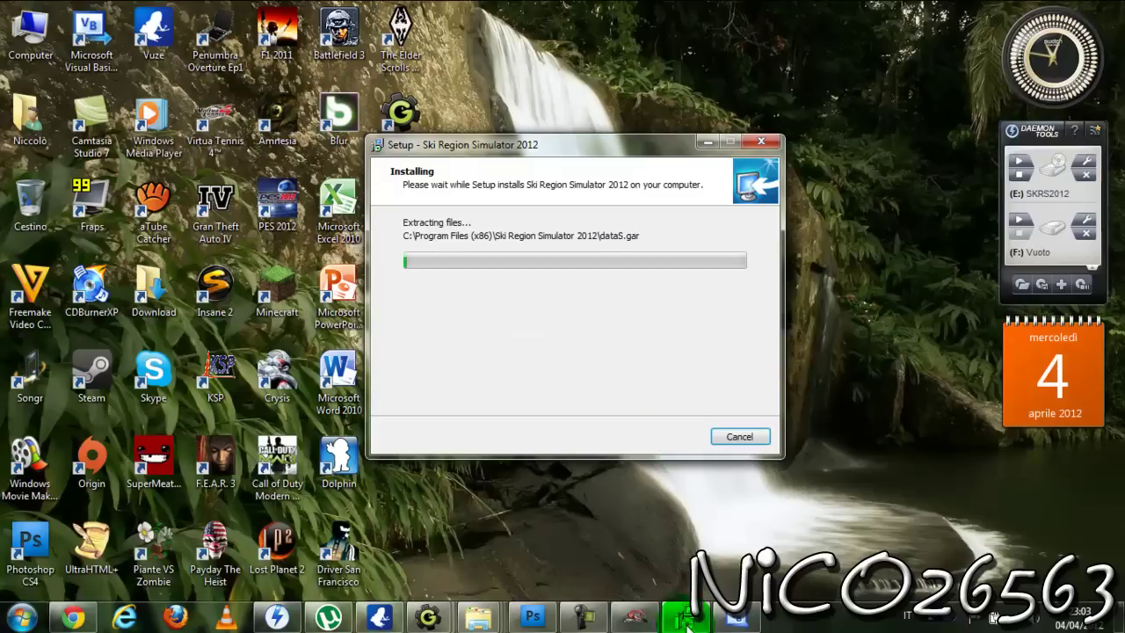
left_click(603, 623)
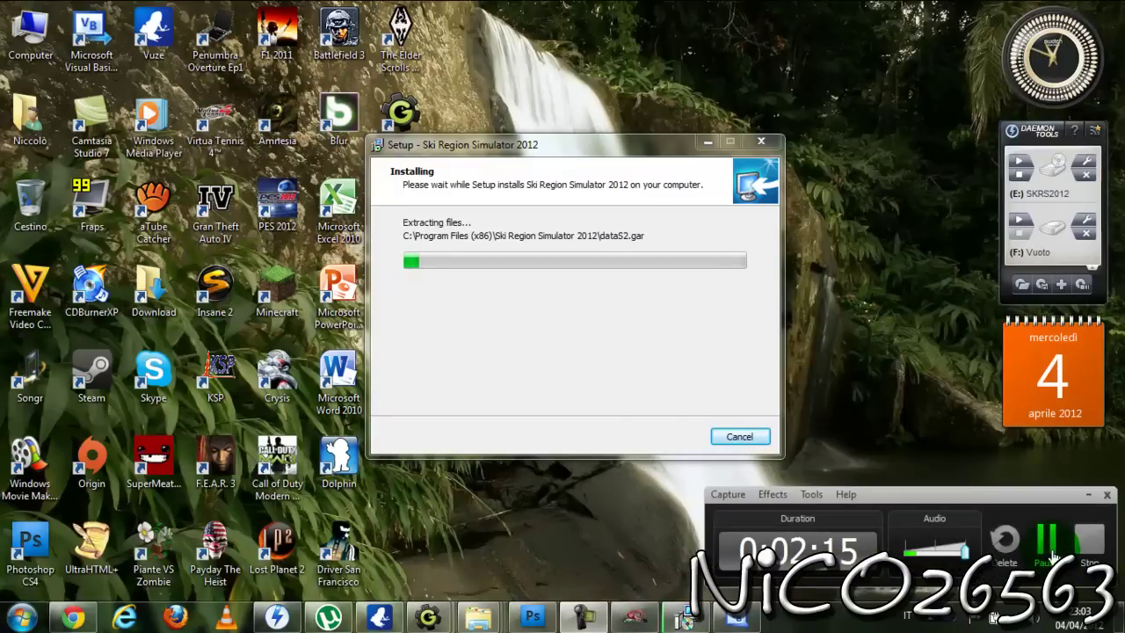
left_click(1047, 547)
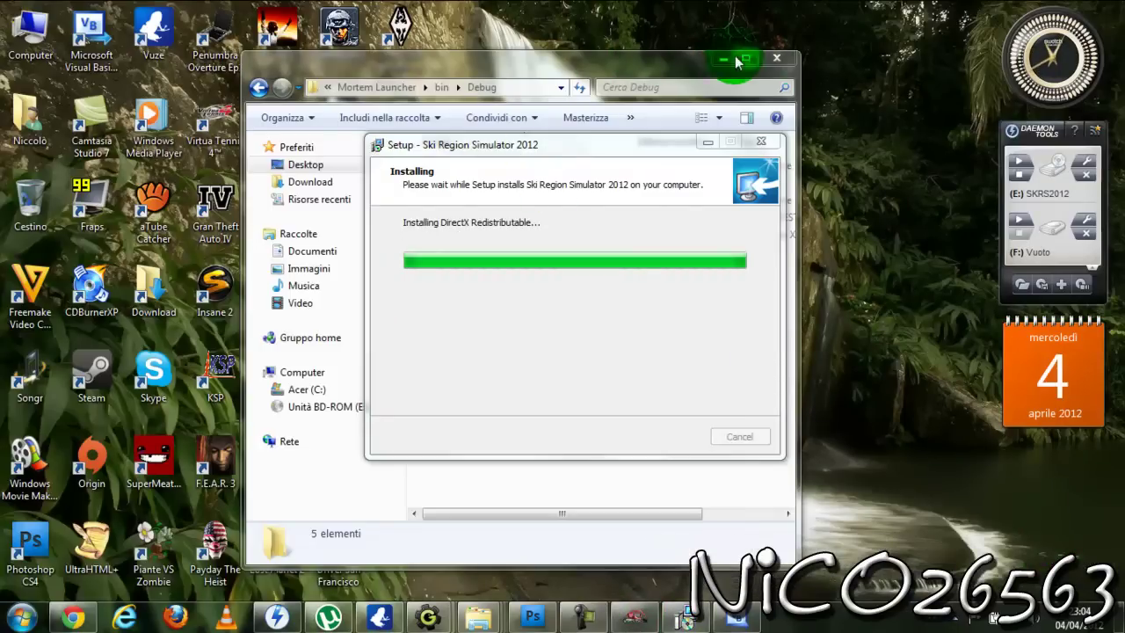
Minimize the Debug folder window and finish the Ski Region Simulator 2012 setup wizard.
left_click(719, 60)
left_click(620, 194)
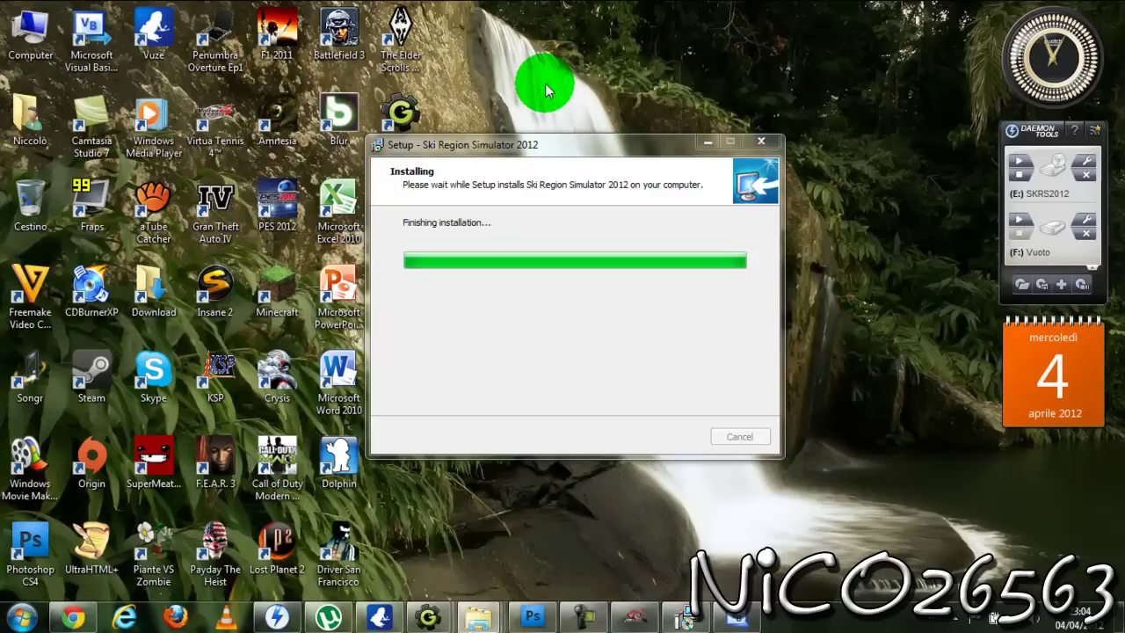
left_click(650, 434)
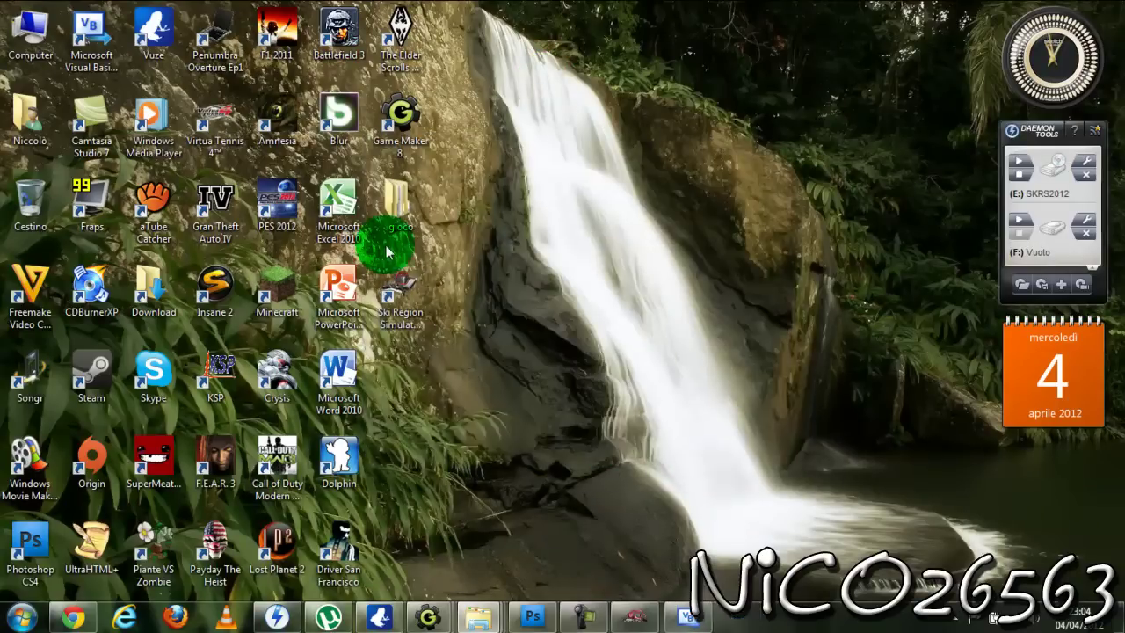
Open the file location of the Ski Region Simulator 2012 desktop shortcut.
left_click(398, 283)
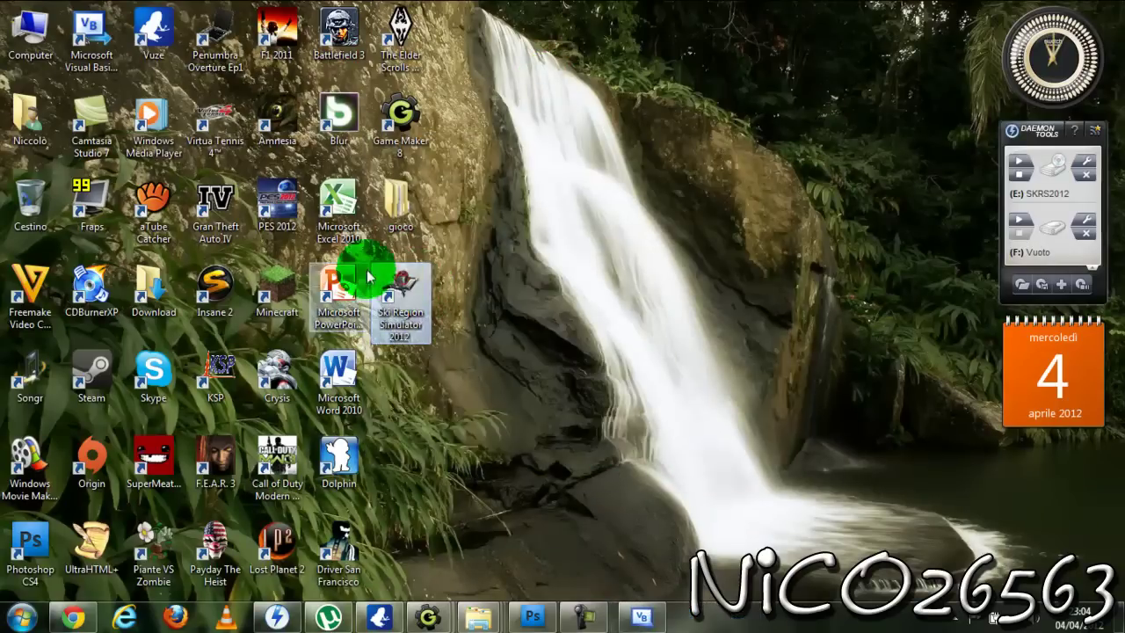
left_click_drag(366, 323, 386, 290)
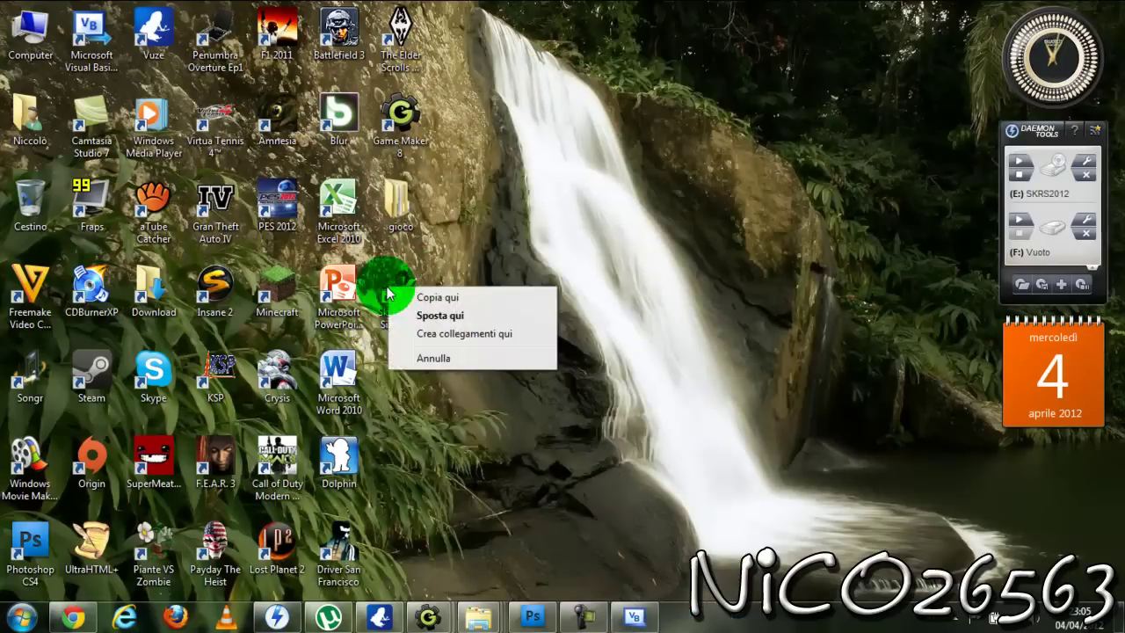
key("Escape")
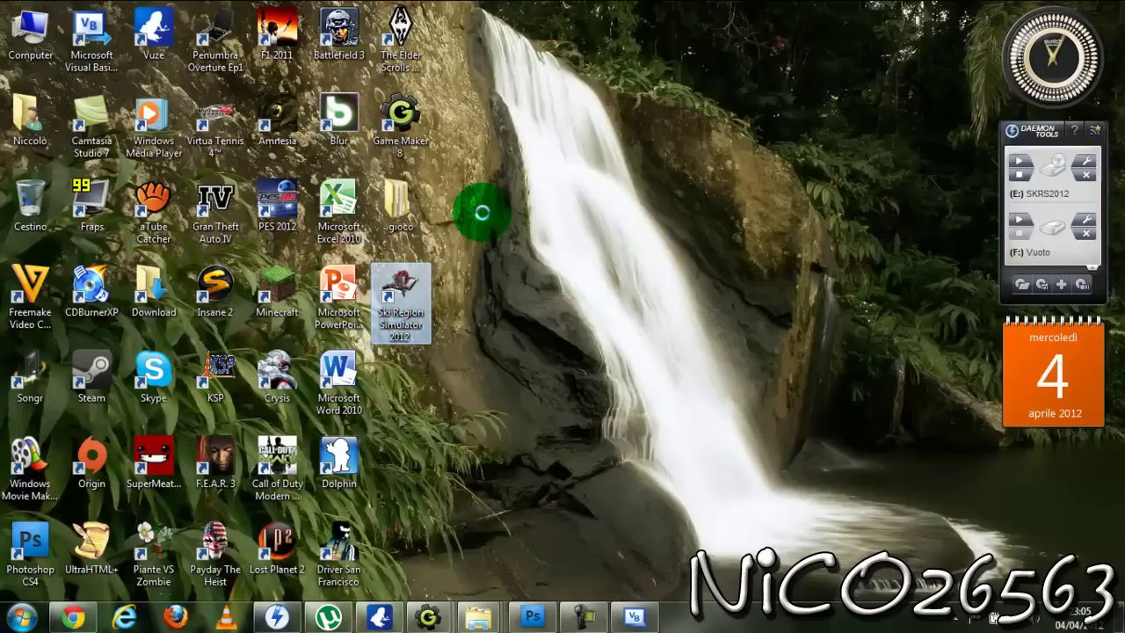
key("shift+F10")
left_click(466, 246)
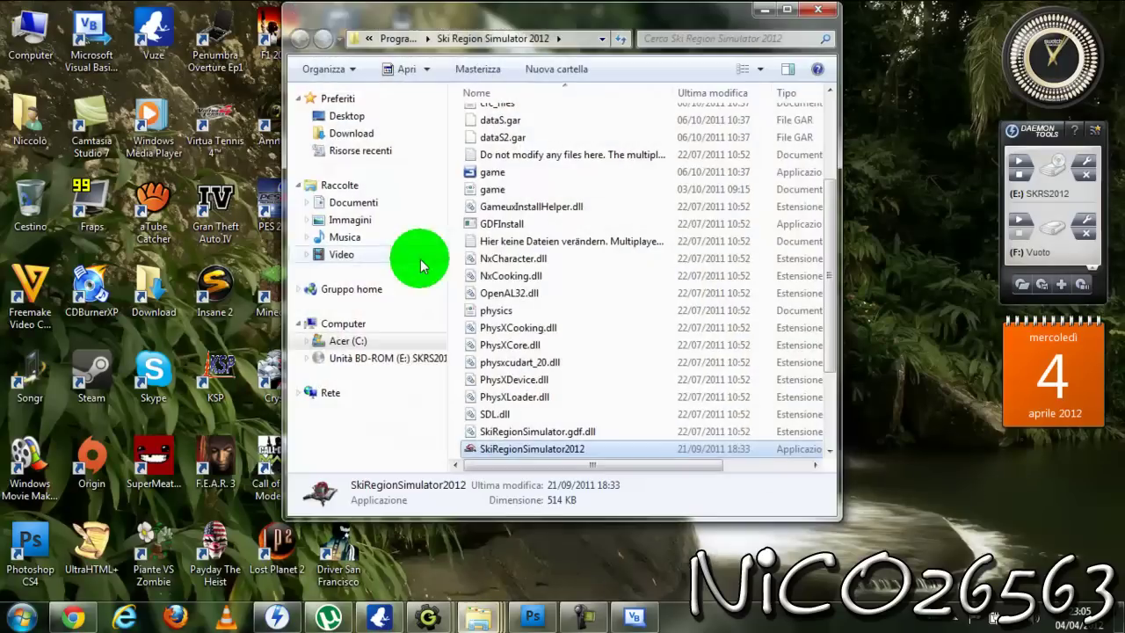
Arrange the Ski Region Simulator 2012 install folder and the SKRS2012 disc window side by side.
left_click_drag(479, 30, 1116, 181)
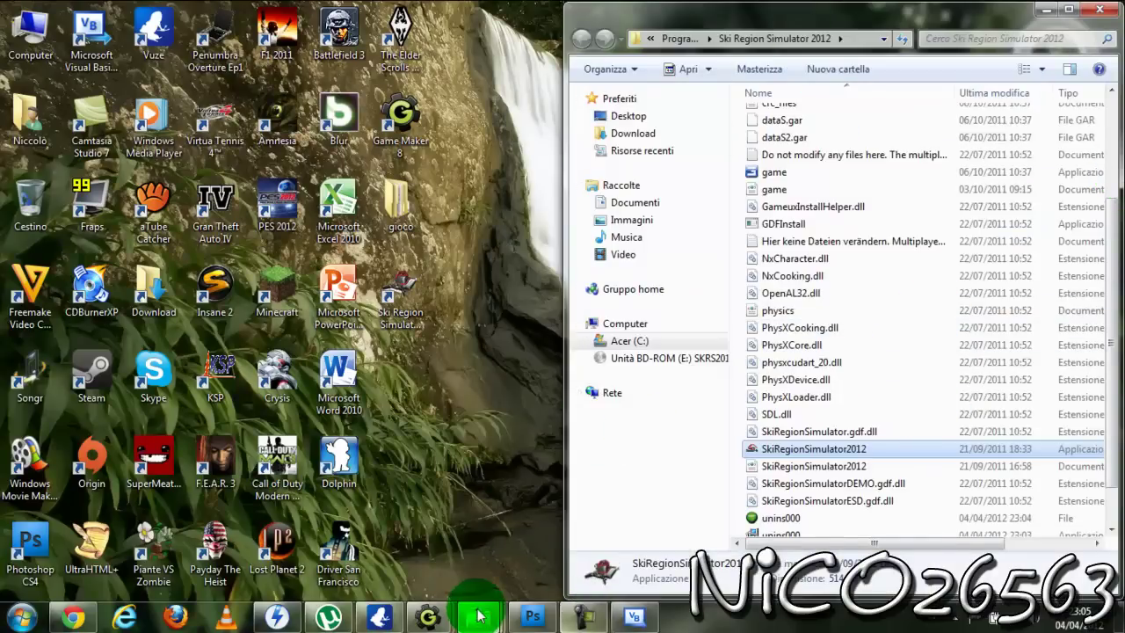
mouse_move(478, 617)
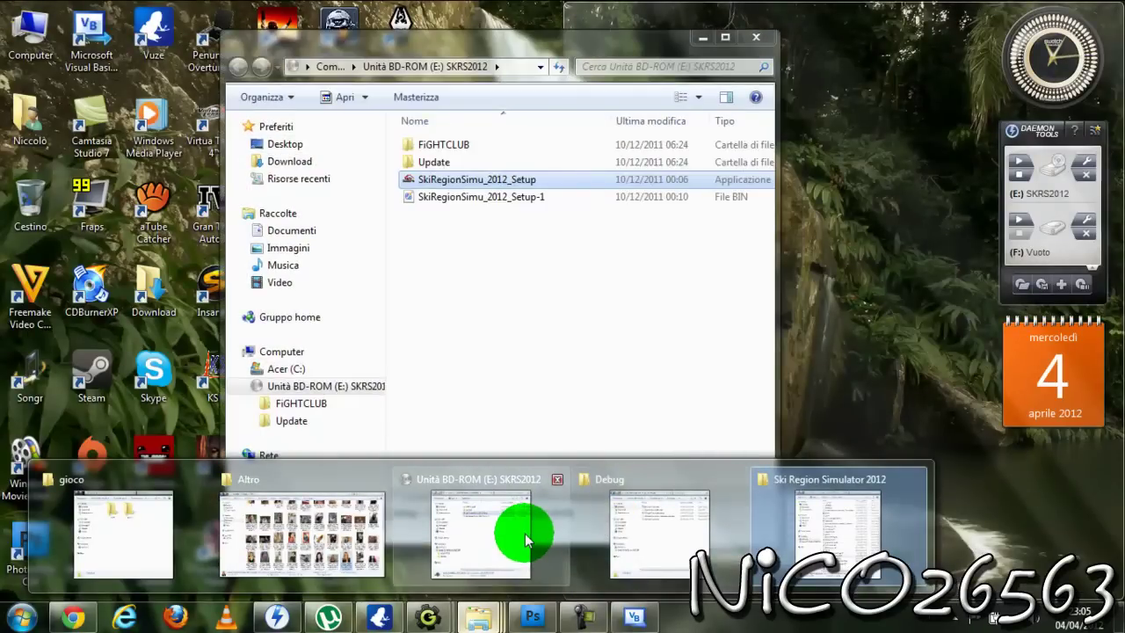
left_click(524, 538)
left_click_drag(477, 29, 3, 74)
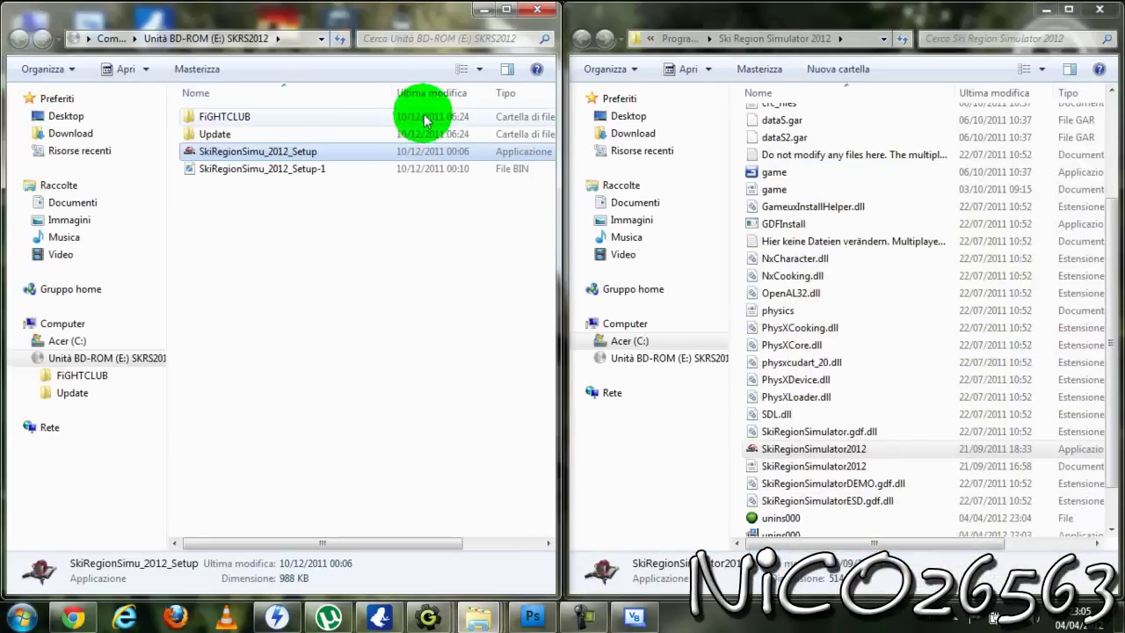
Launch SkiRegionSimulator2012Patch1.0.1EN from the disc's Update\EN folder.
double_click(213, 133)
left_click(209, 133)
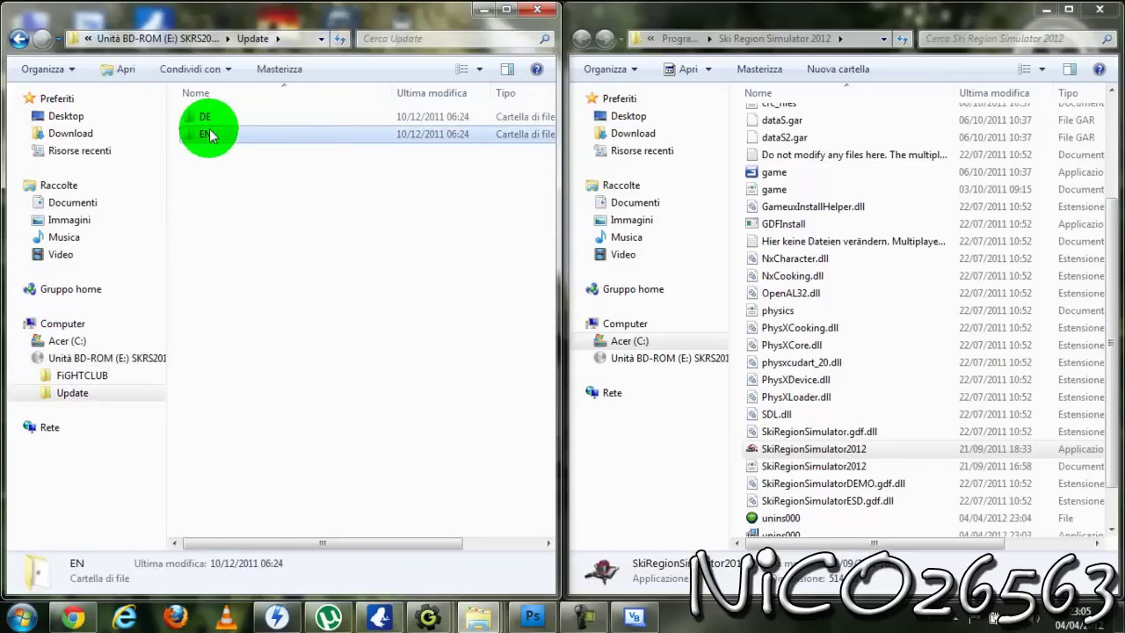
double_click(209, 134)
left_click(349, 121)
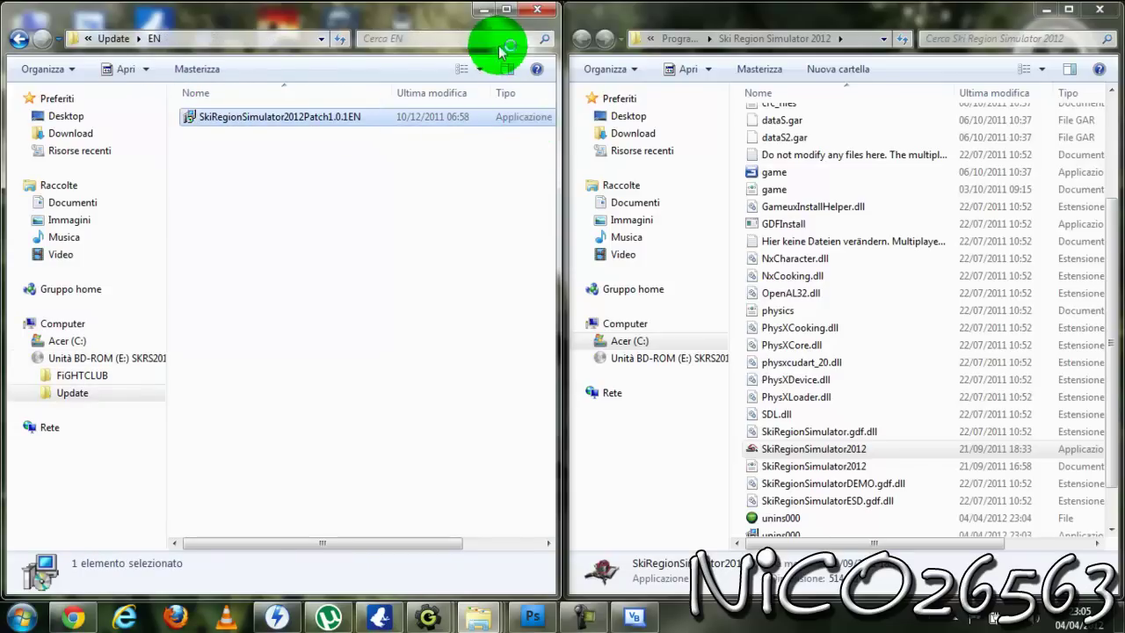
key("Return")
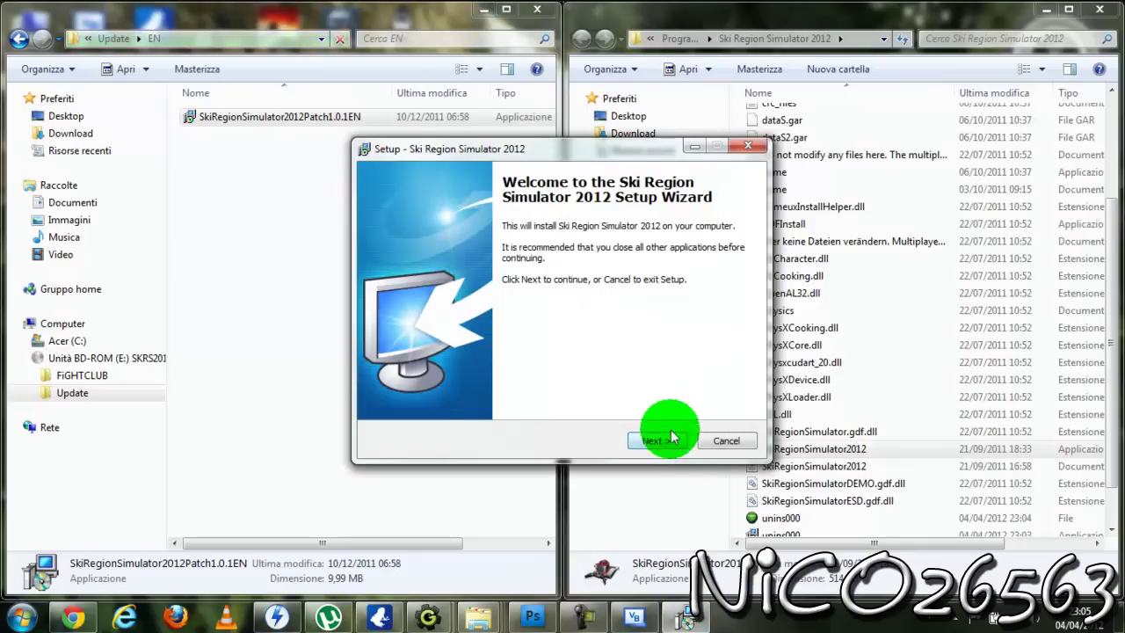
Accept the patch's license agreement, install it into C:\Program Files (x86)\Ski Region Simulator 2012 and finish the wizard.
left_click(651, 441)
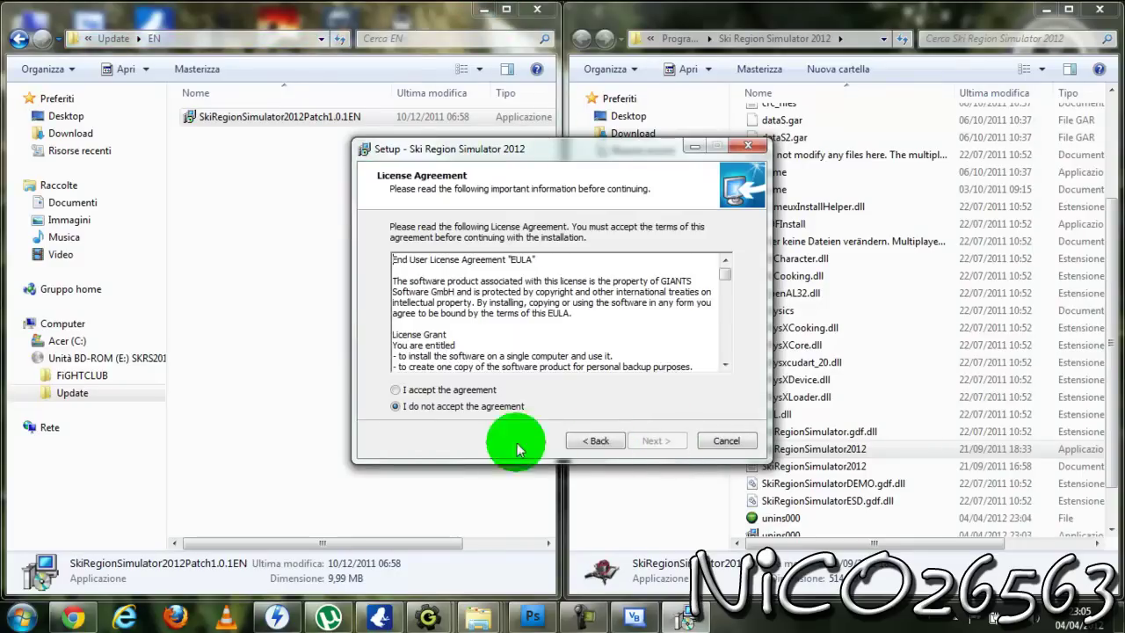
left_click(438, 392)
left_click(657, 441)
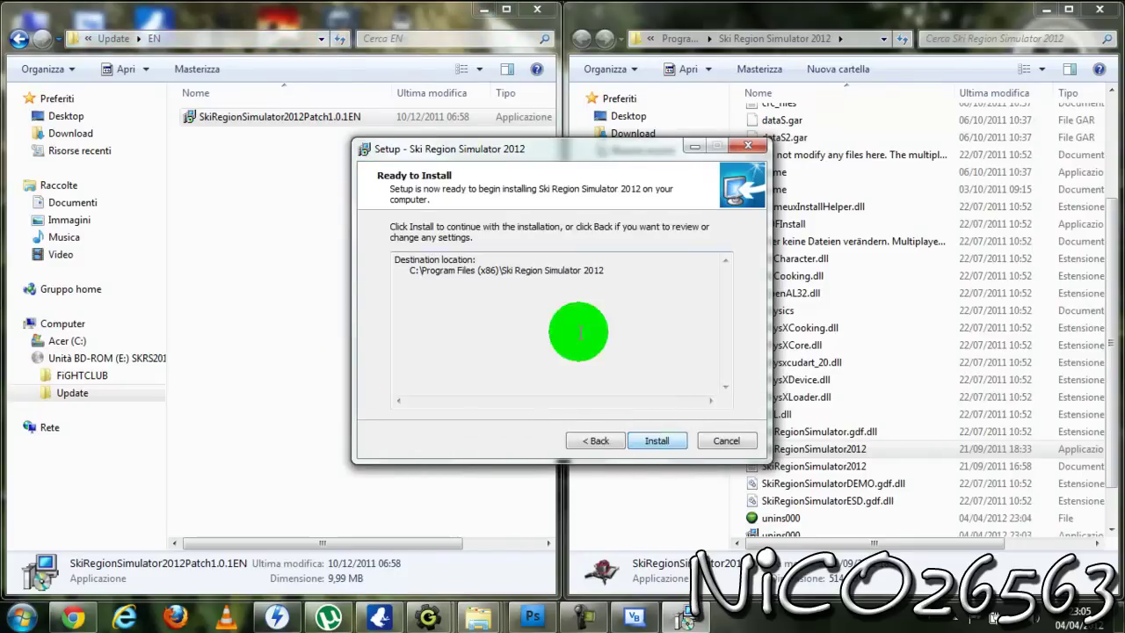
left_click(660, 441)
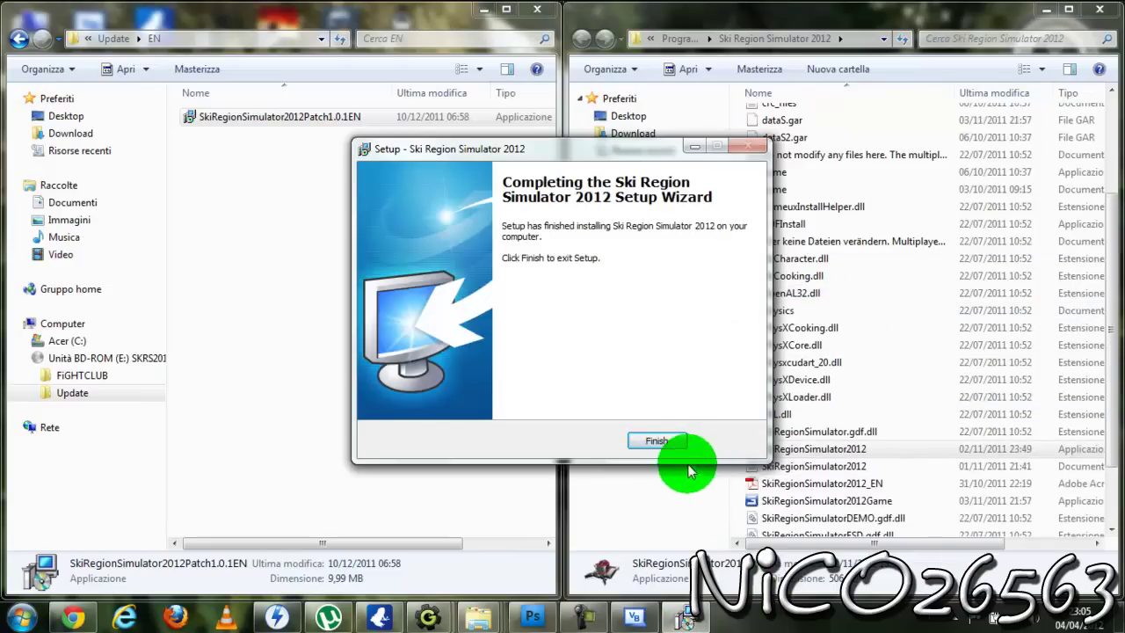
left_click(655, 441)
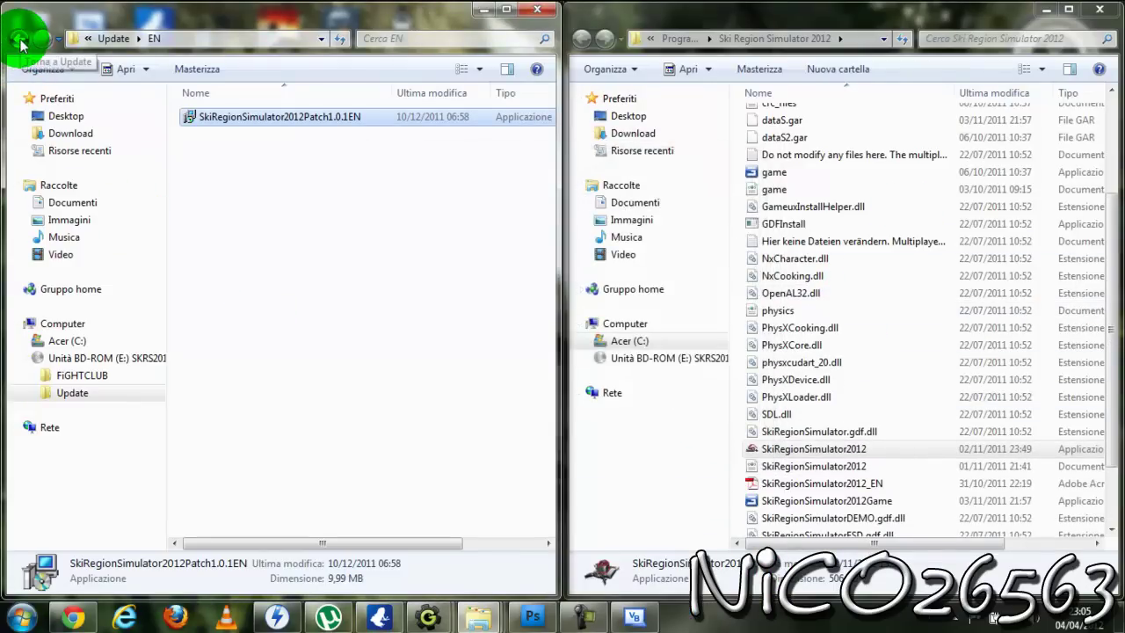
Return from Update\EN to the disc's root and open the FiGHTCLUB\EN folder.
right_click(735, 210)
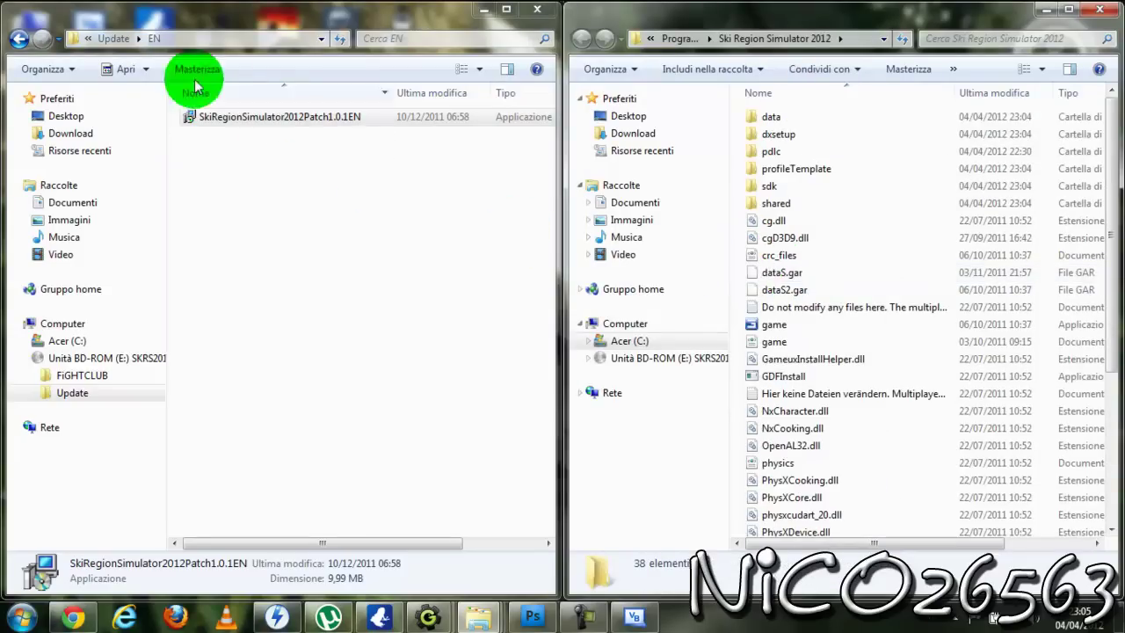
left_click(19, 38)
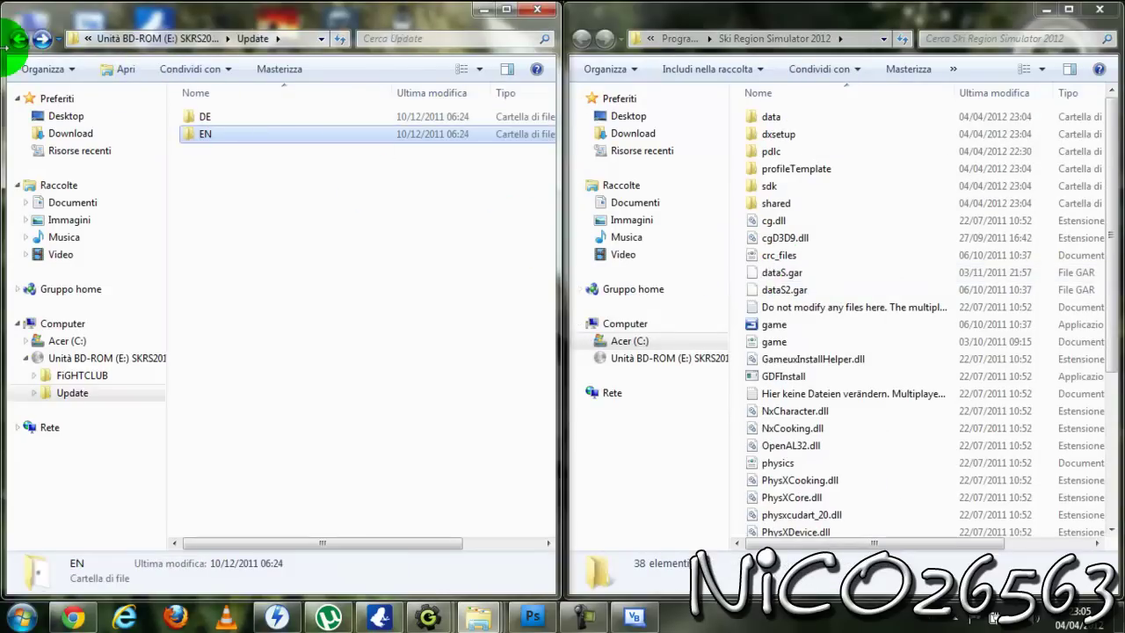
left_click(18, 39)
double_click(286, 115)
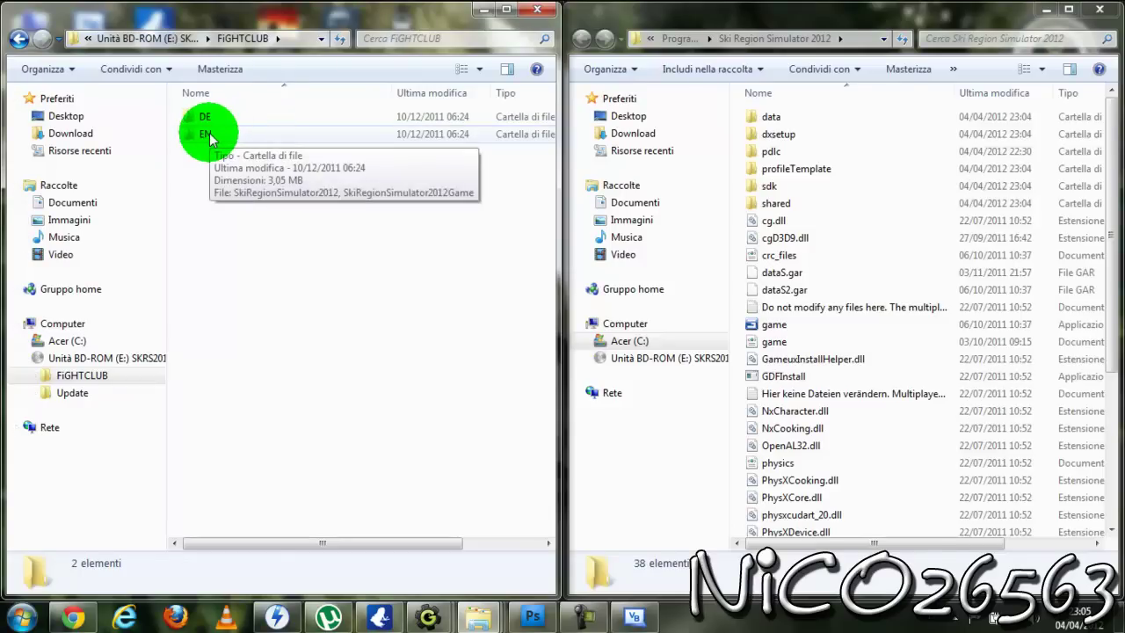
double_click(209, 137)
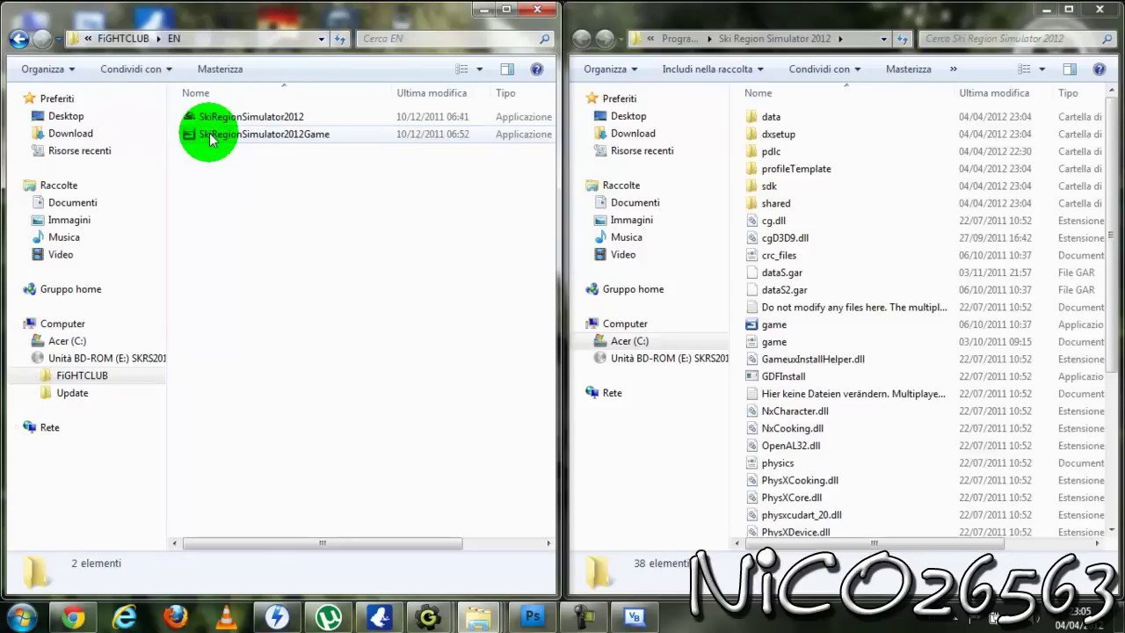
Go back to the disc's root and look into the Update folder once more.
left_click(19, 38)
left_click(20, 39)
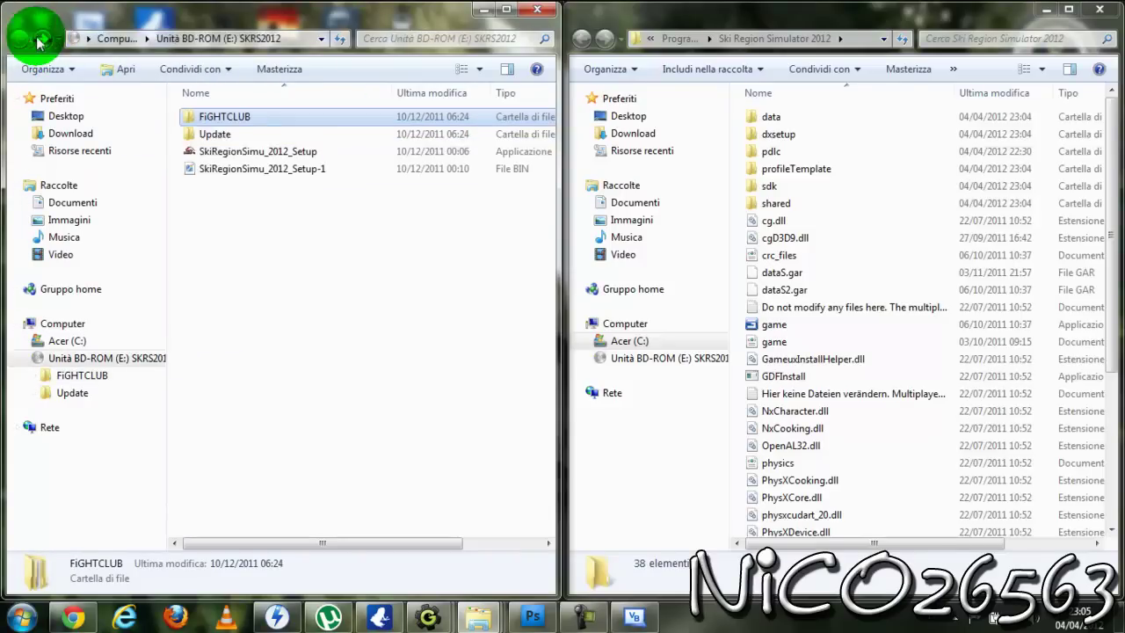
double_click(227, 139)
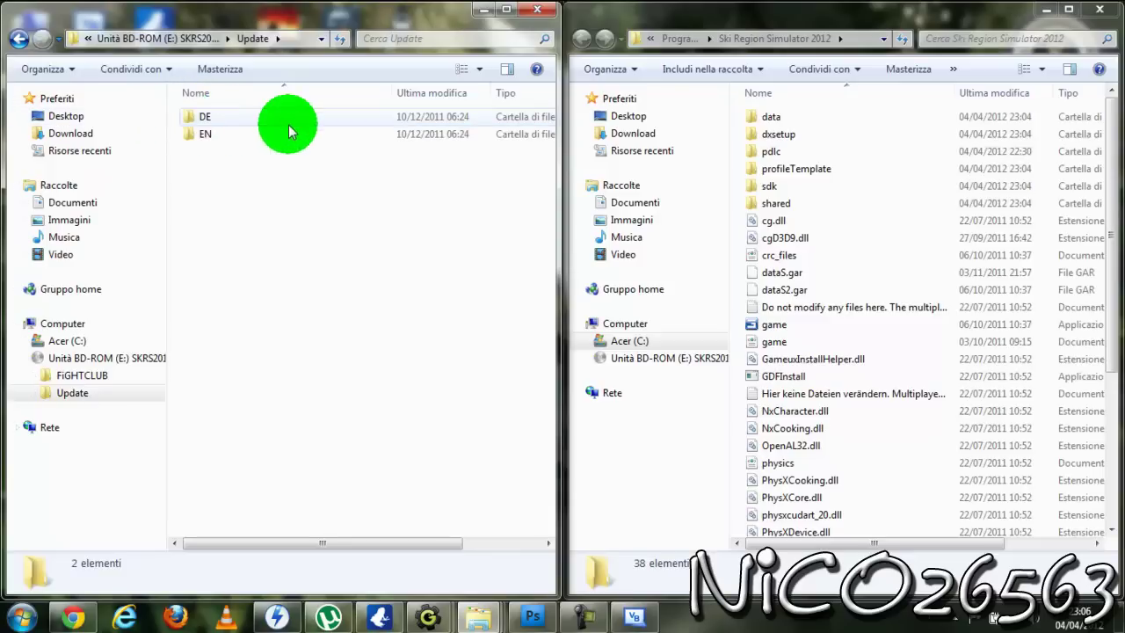
left_click(17, 41)
Copy both applications from FiGHTCLUB\EN into the install folder, replacing all conflicting files, and close the disc window.
double_click(226, 117)
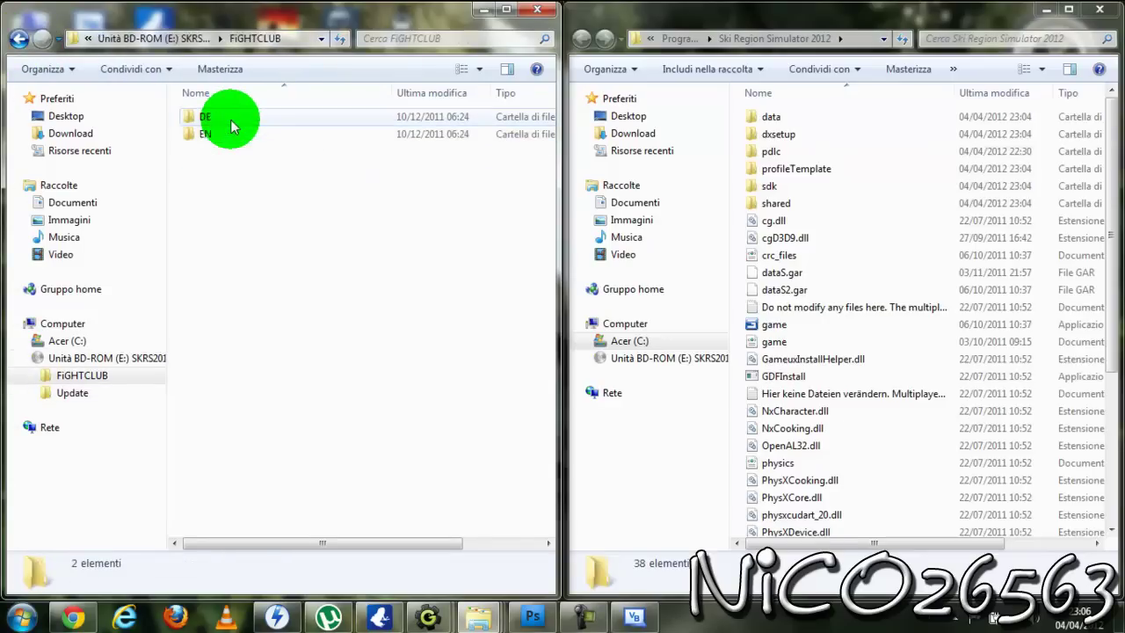
double_click(199, 133)
left_click_drag(258, 179, 747, 227)
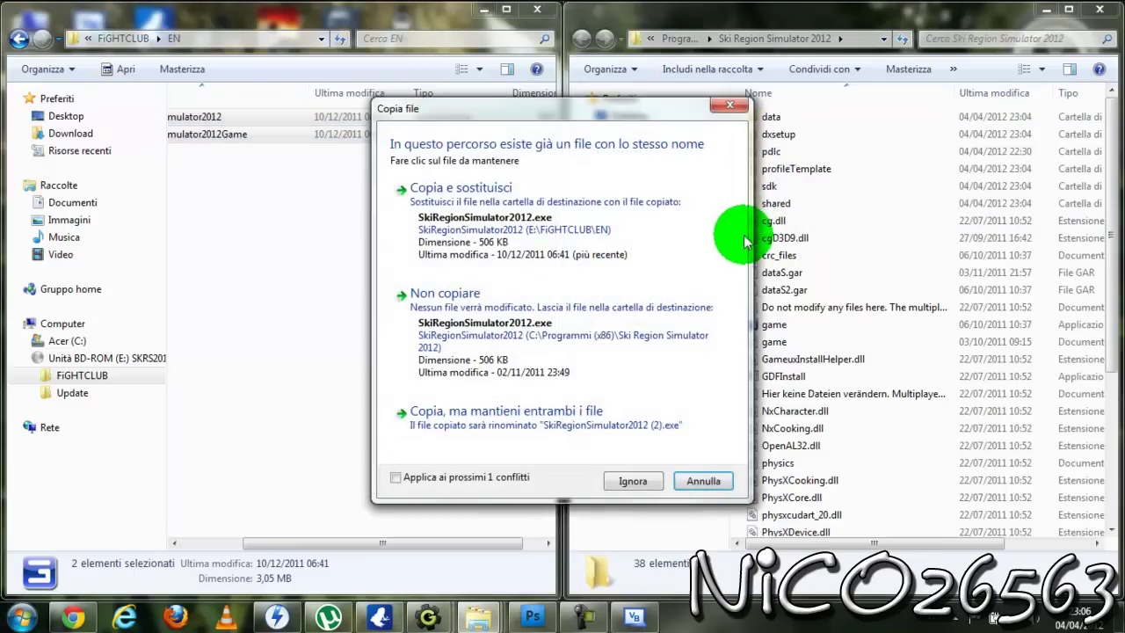
left_click(701, 479)
left_click_drag(203, 118, 738, 261)
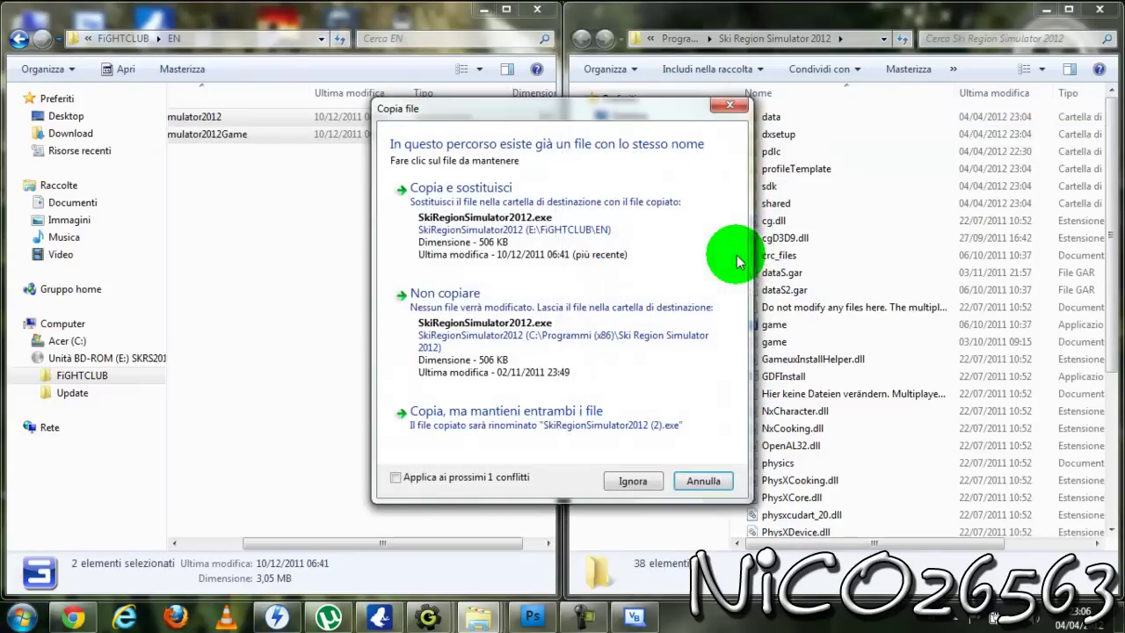
left_click(397, 476)
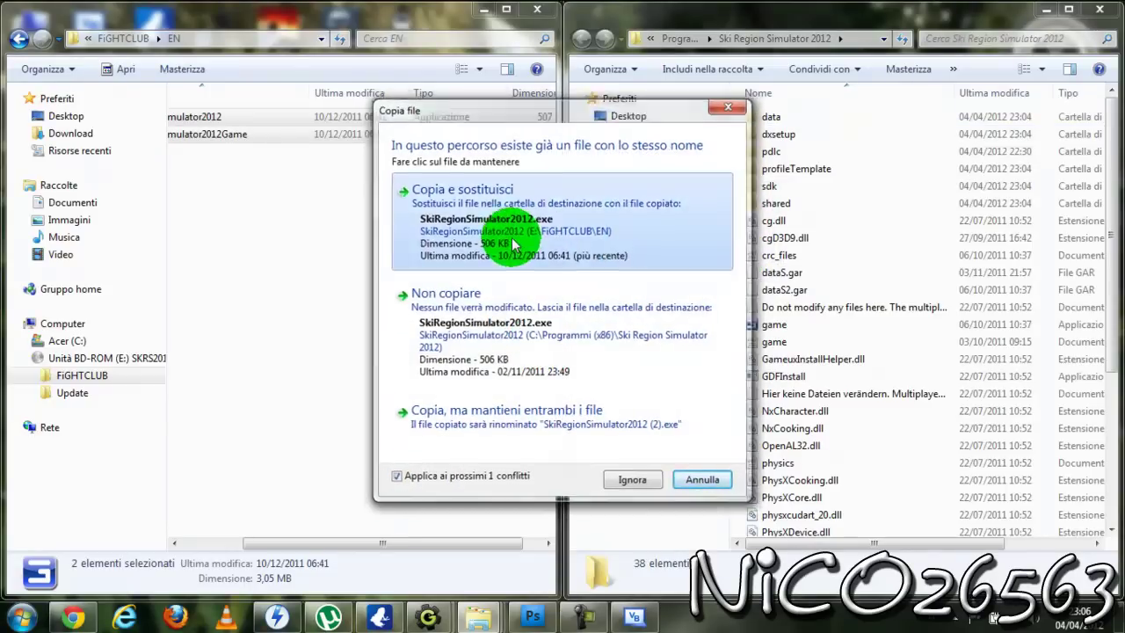
left_click(513, 241)
left_click(499, 11)
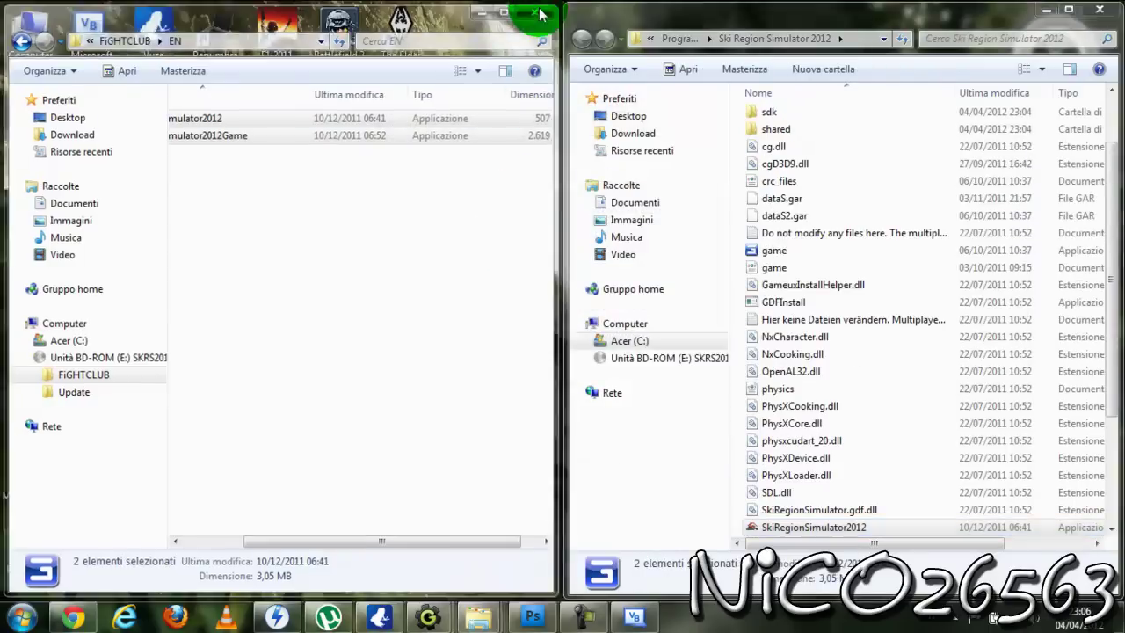
Create a desktop shortcut to the SkiRegionSimulator2012 application in the install folder.
left_click(734, 312)
scroll(753, 397, "down", 2)
left_click(815, 424)
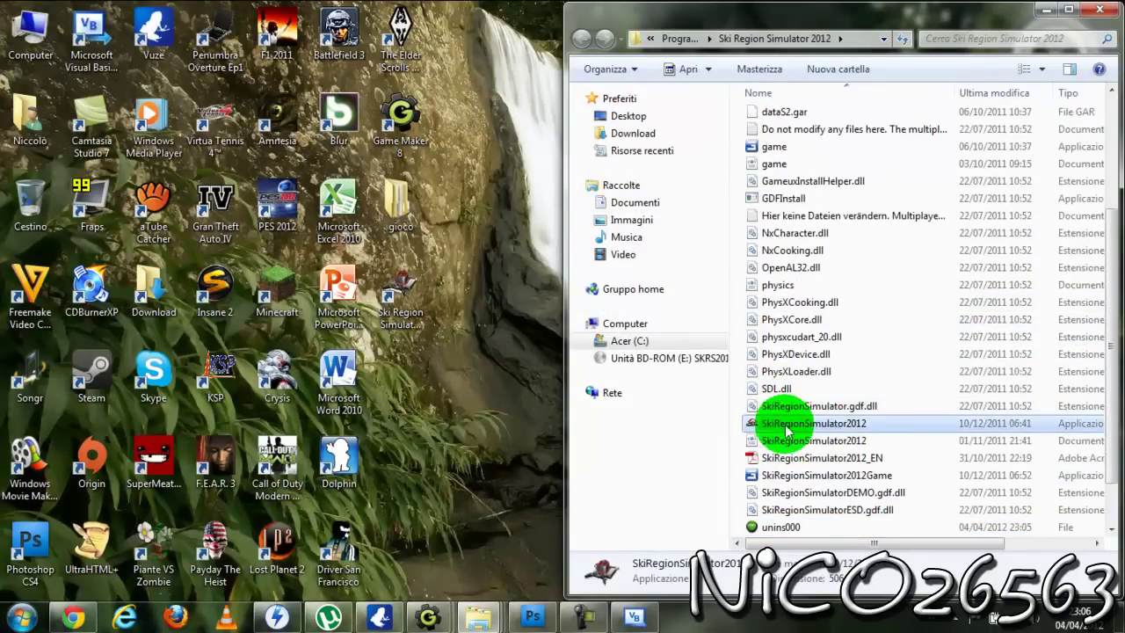
left_click_drag(803, 543, 785, 428)
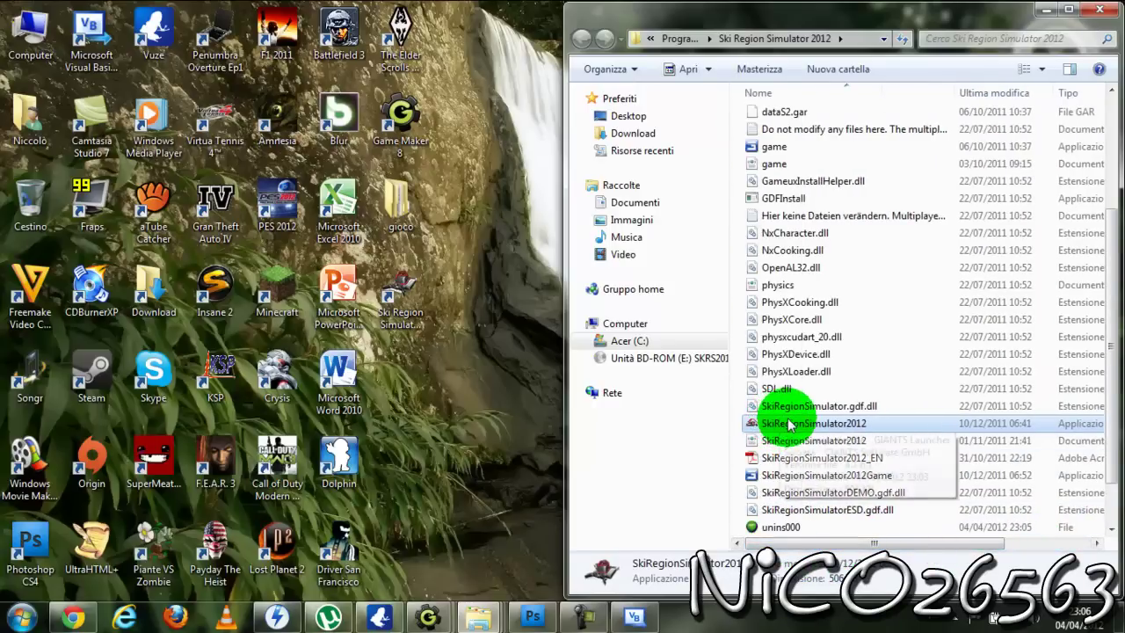
right_click(782, 419)
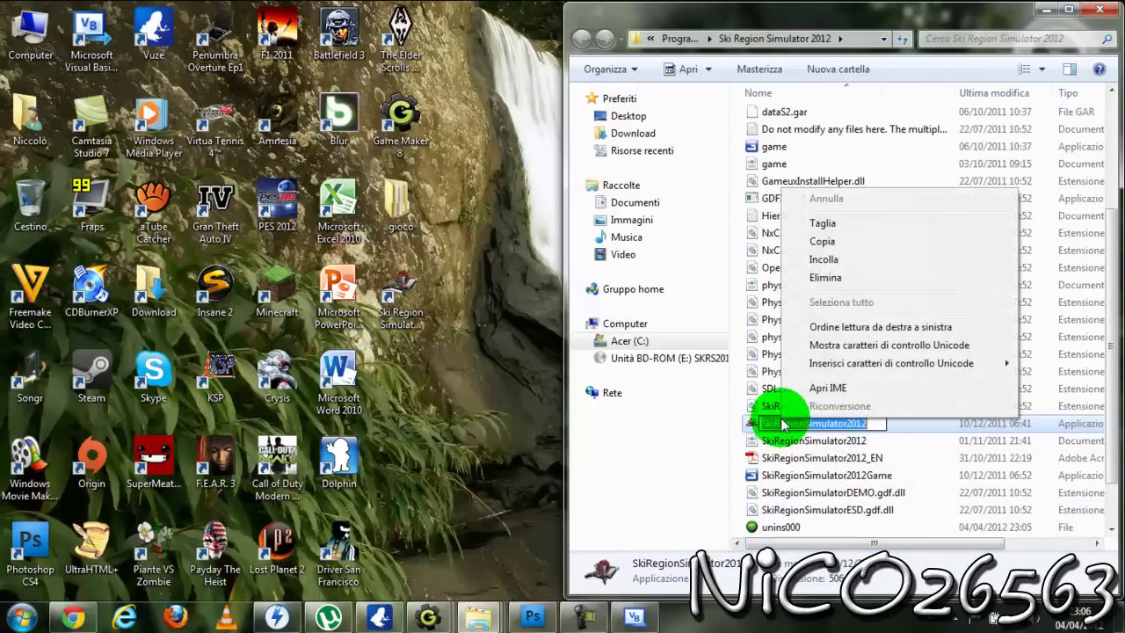
left_click(747, 427)
right_click(748, 427)
mouse_move(787, 290)
left_click(661, 305)
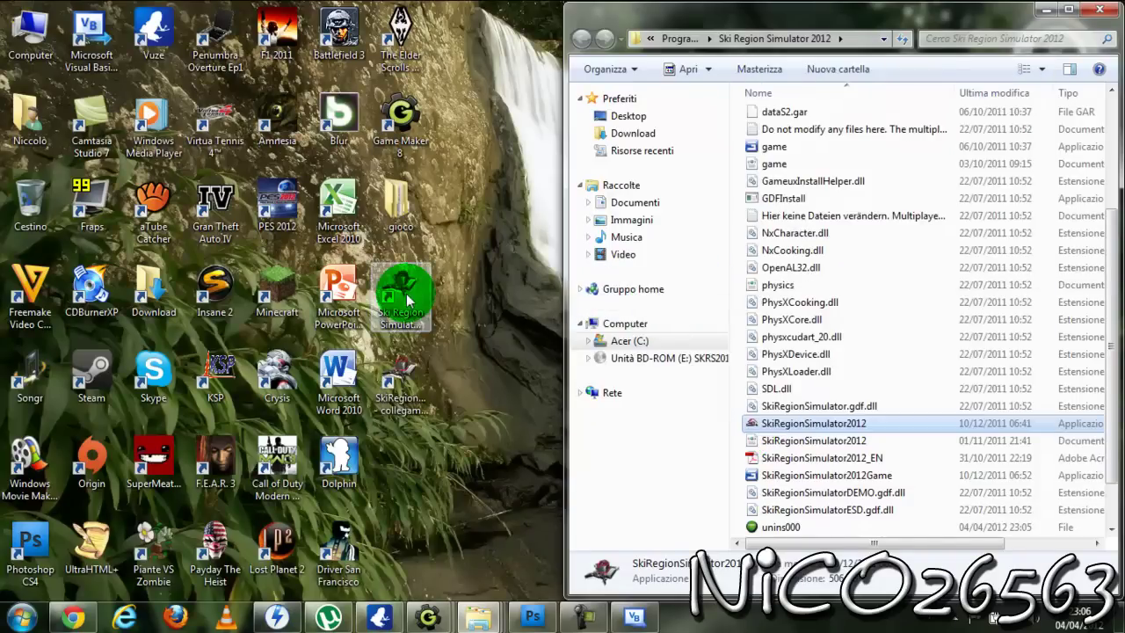
Replace the old Ski Region Simulator desktop shortcut with the new one and close the install folder window.
left_click_drag(399, 377, 414, 314)
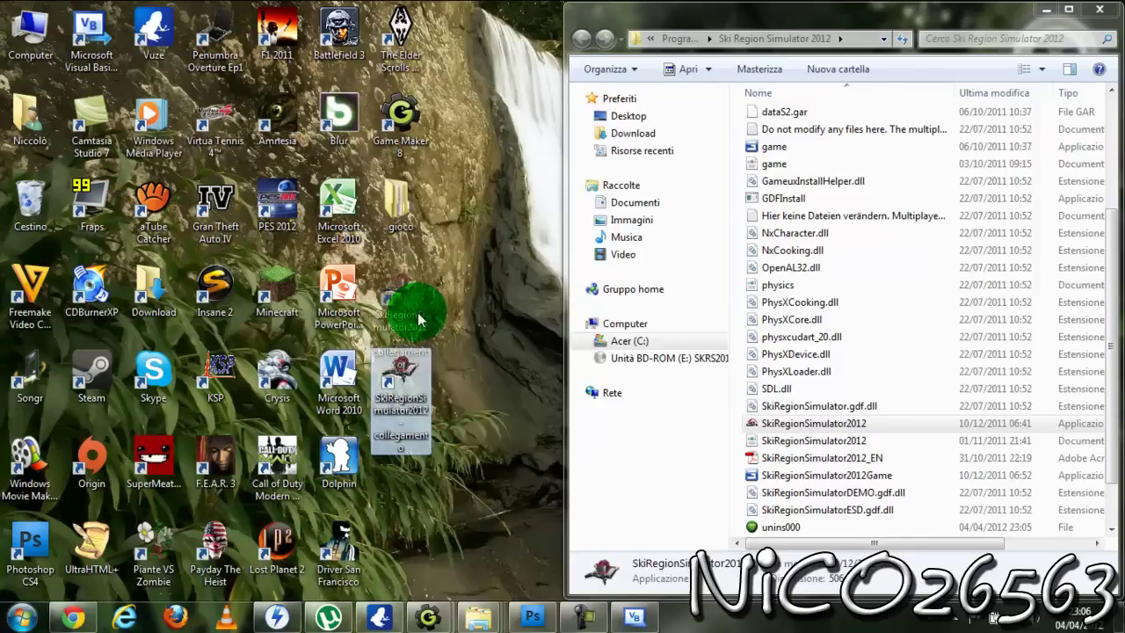
left_click(1113, 9)
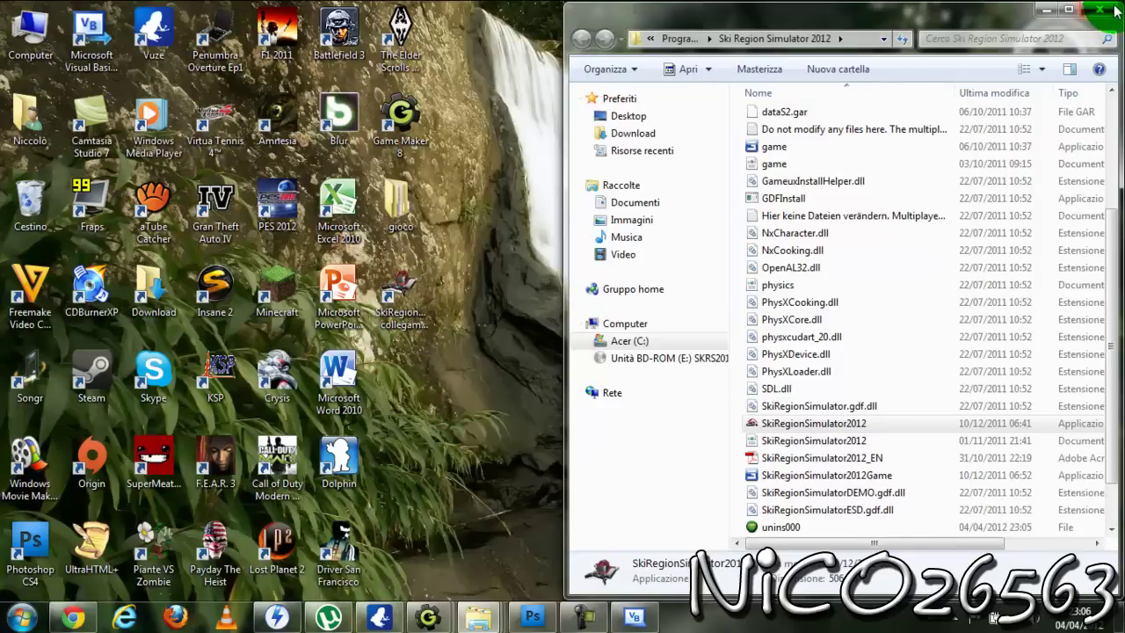
left_click_drag(788, 129, 539, 319)
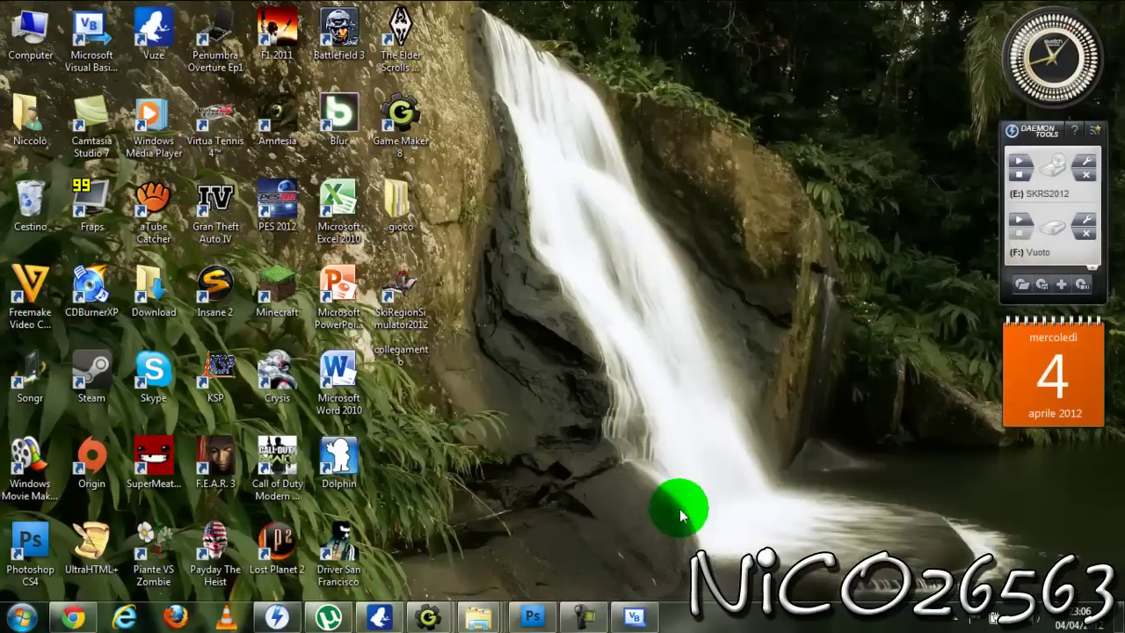
key("F10")
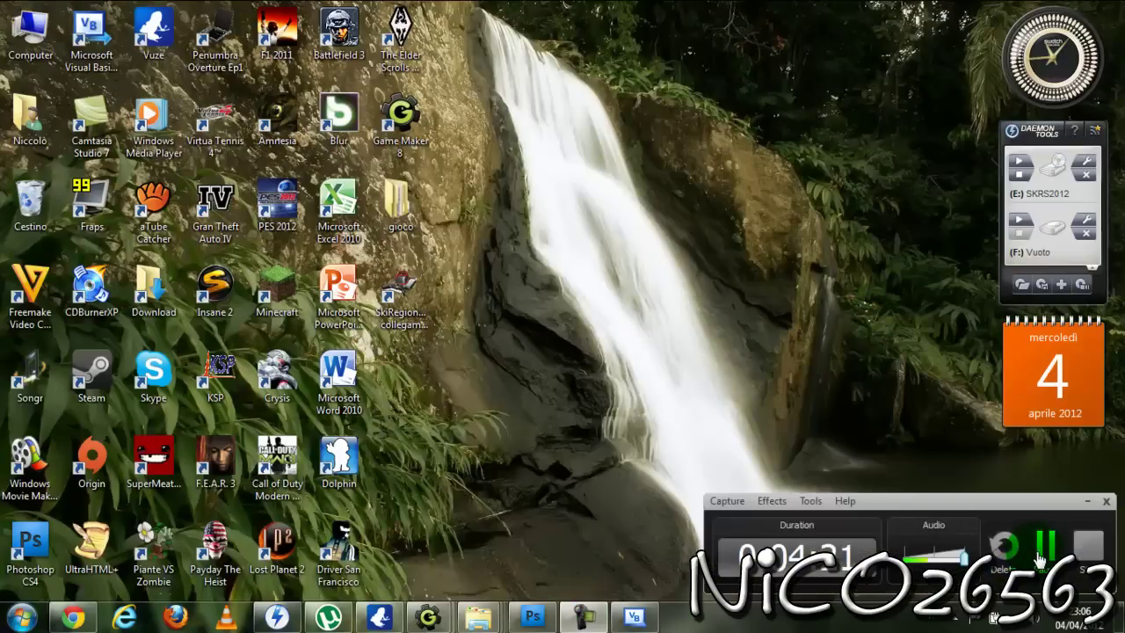